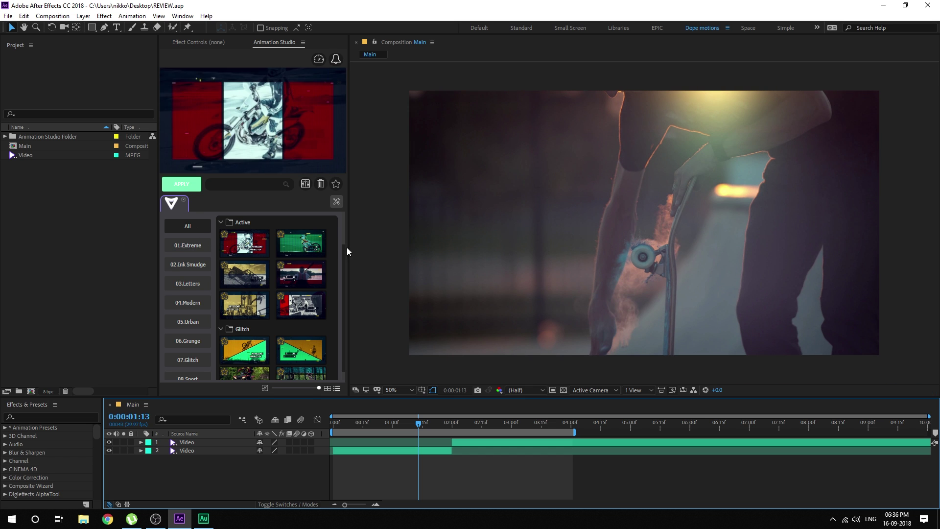
# - Show the Transitions preset category and mute the computer's audio
pyautogui.scroll(-10, 344, 240)
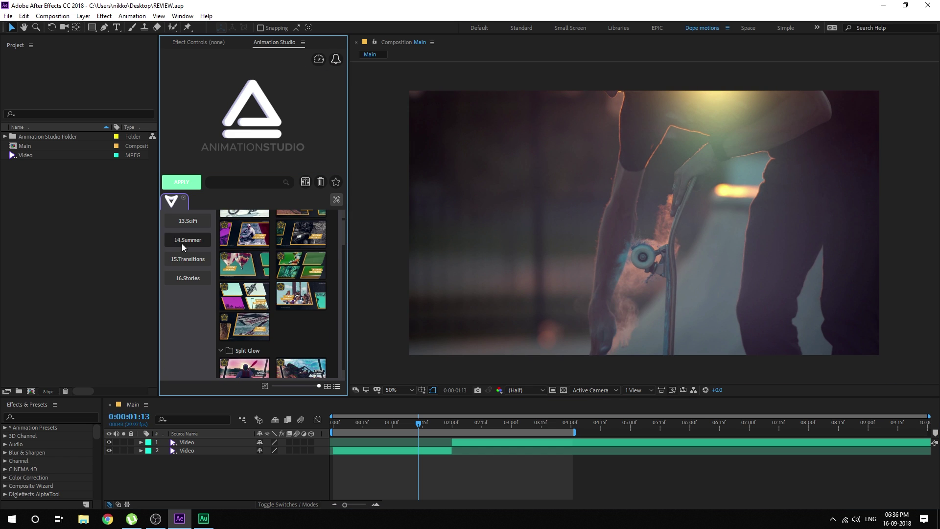
pyautogui.click(186, 262)
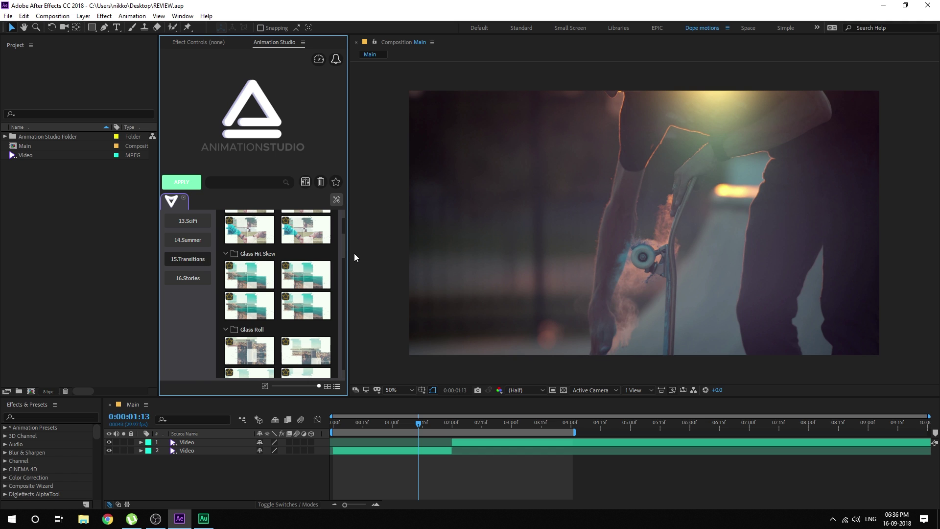
pyautogui.press('XF86AudioLowerVolume')
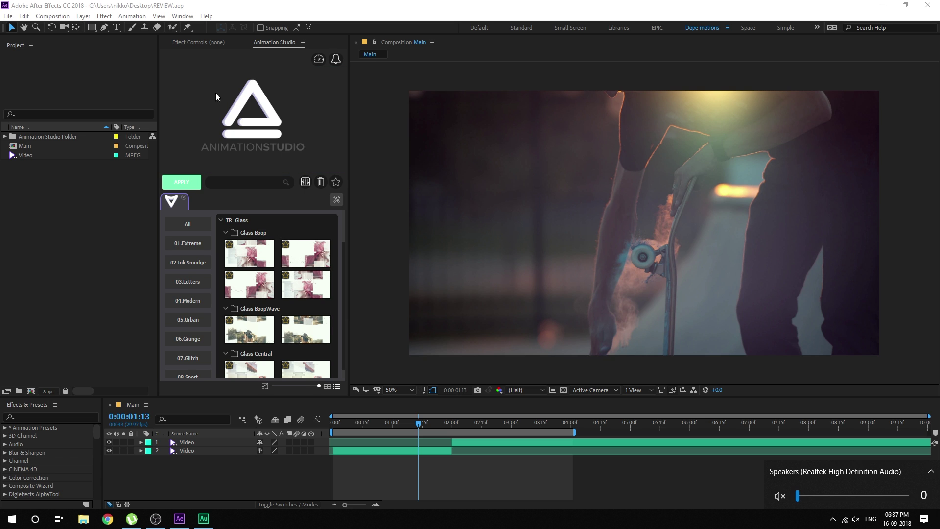
# - Park the Main comp time at 0:00:02:00 and select the first Glass Boop preset
pyautogui.click(419, 486)
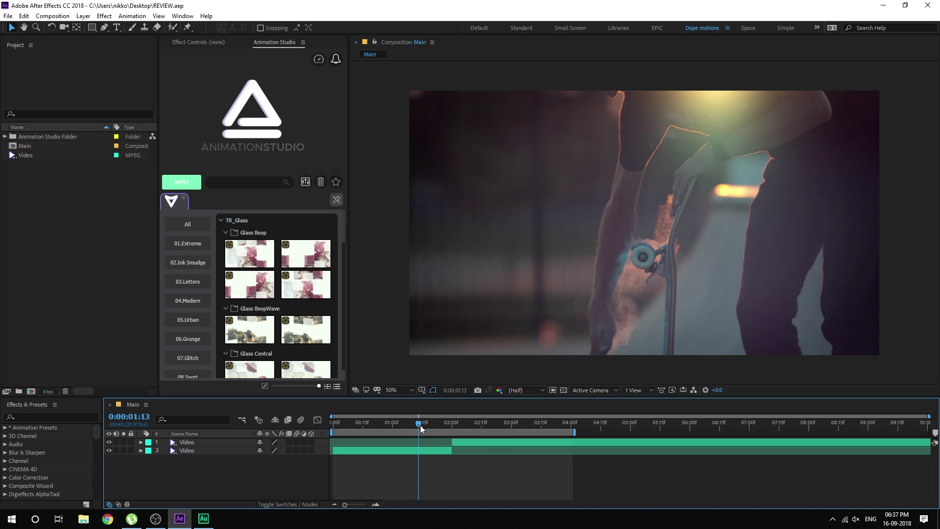
pyautogui.moveTo(420, 425); pyautogui.dragTo(452, 424)
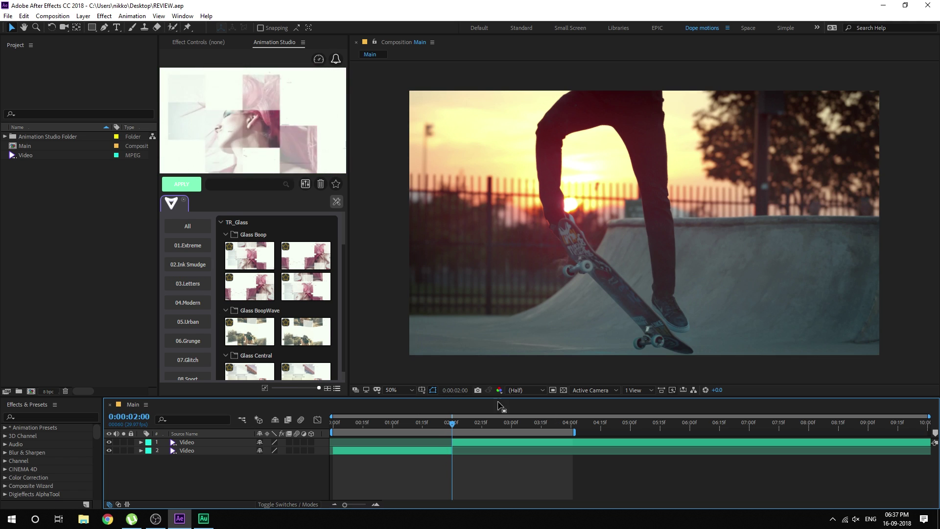
pyautogui.moveTo(451, 427); pyautogui.dragTo(452, 431)
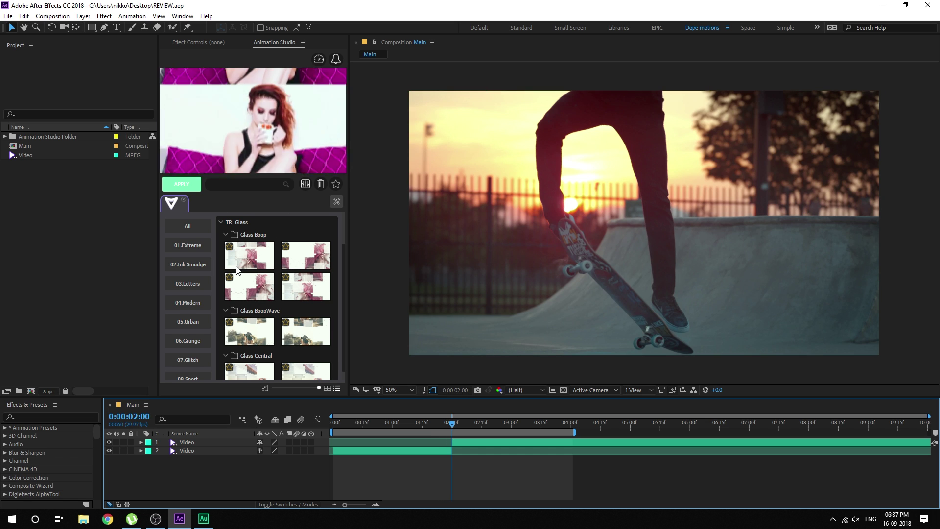
pyautogui.click(252, 264)
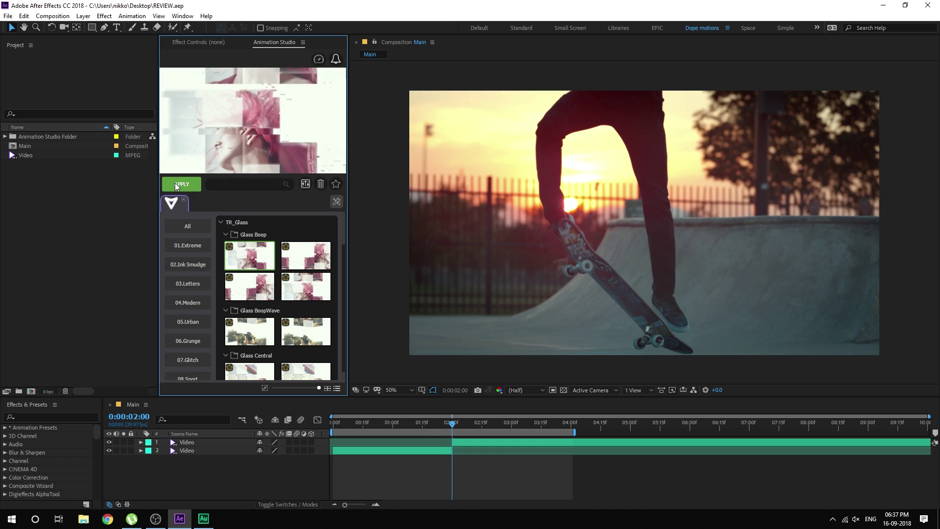
# - Apply TR_Glass_Boop_Down 2 at the cut, preview it, and open its comp and Control Panel
pyautogui.click(177, 185)
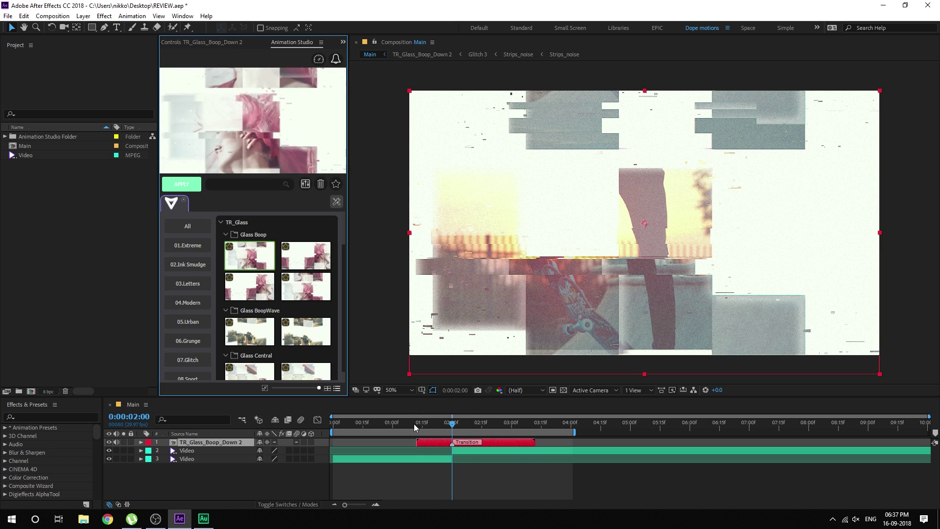
pyautogui.click(430, 424)
pyautogui.moveTo(431, 429); pyautogui.dragTo(451, 429)
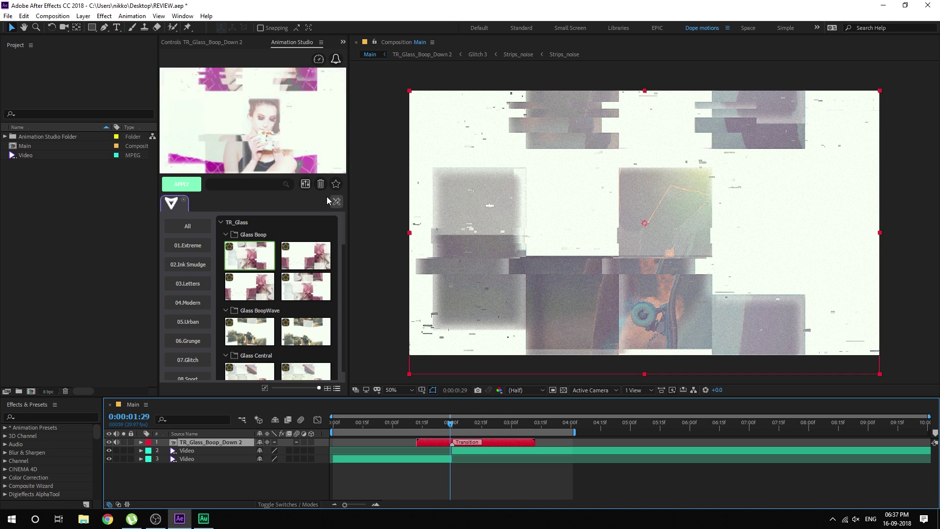
pyautogui.click(307, 185)
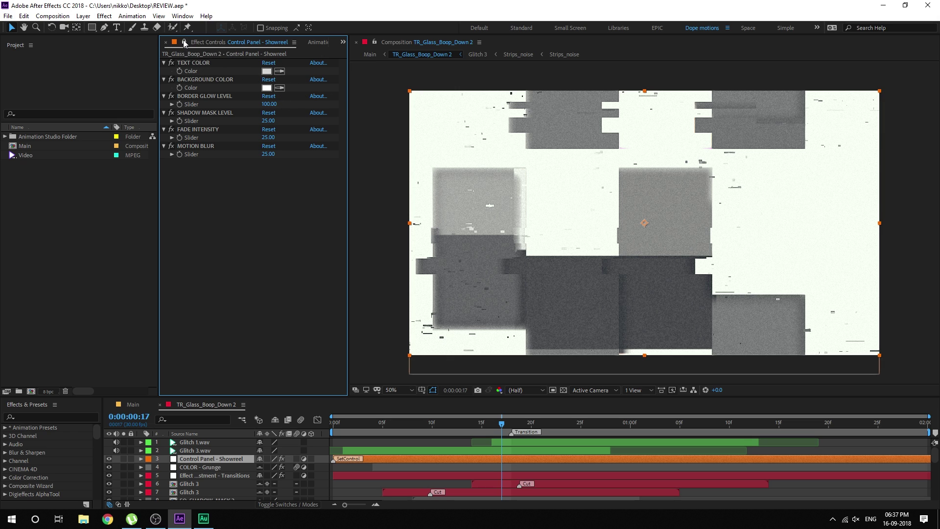
# - Back in Main, set the transition's Background Color to yellow and preview it
pyautogui.click(136, 407)
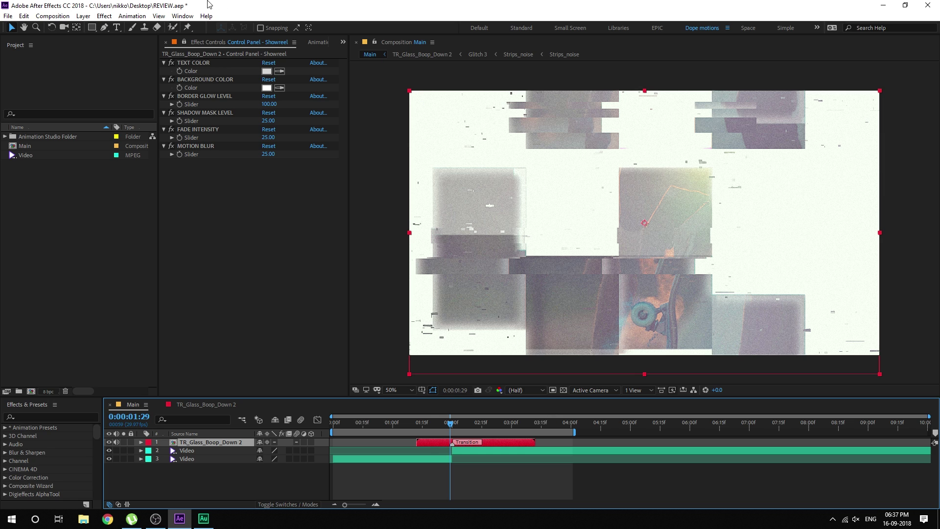
pyautogui.click(449, 427)
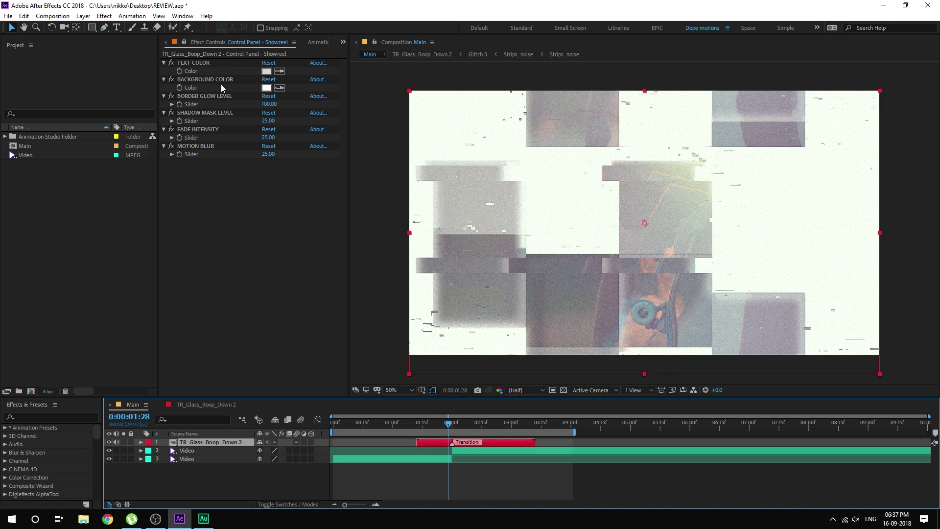
pyautogui.click(266, 87)
pyautogui.moveTo(250, 201); pyautogui.dragTo(251, 222)
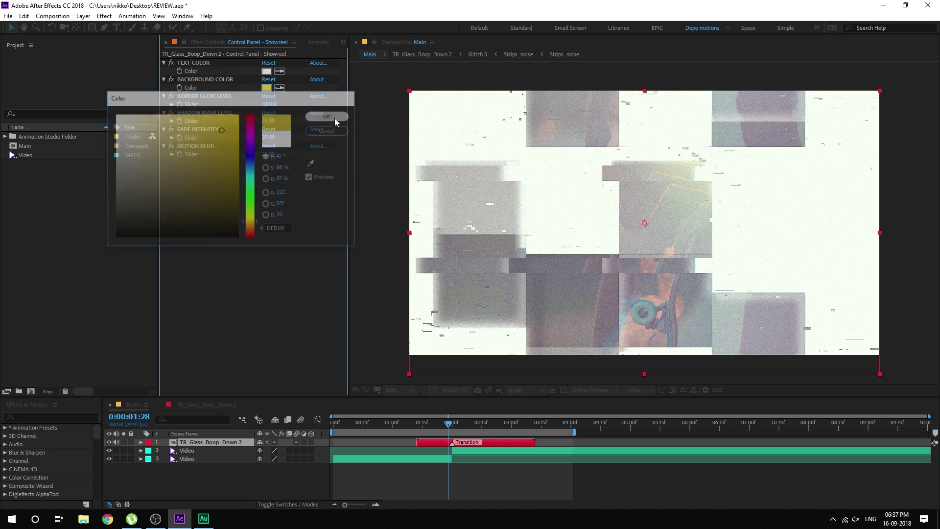
pyautogui.click(334, 118)
pyautogui.moveTo(392, 421); pyautogui.dragTo(459, 429)
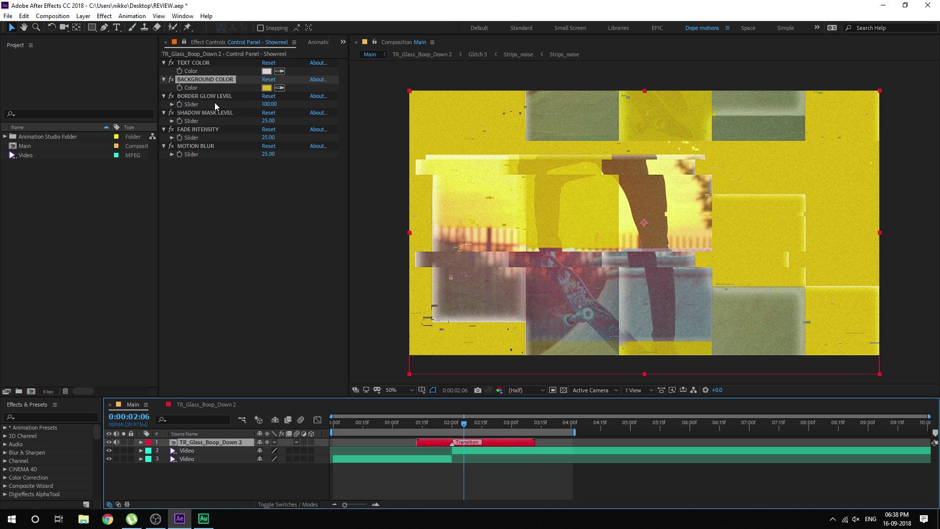
# - Set Border Glow Level 0, Shadow Mask Level -106 and Fade Intensity 47, then preview
pyautogui.moveTo(269, 104); pyautogui.dragTo(299, 104)
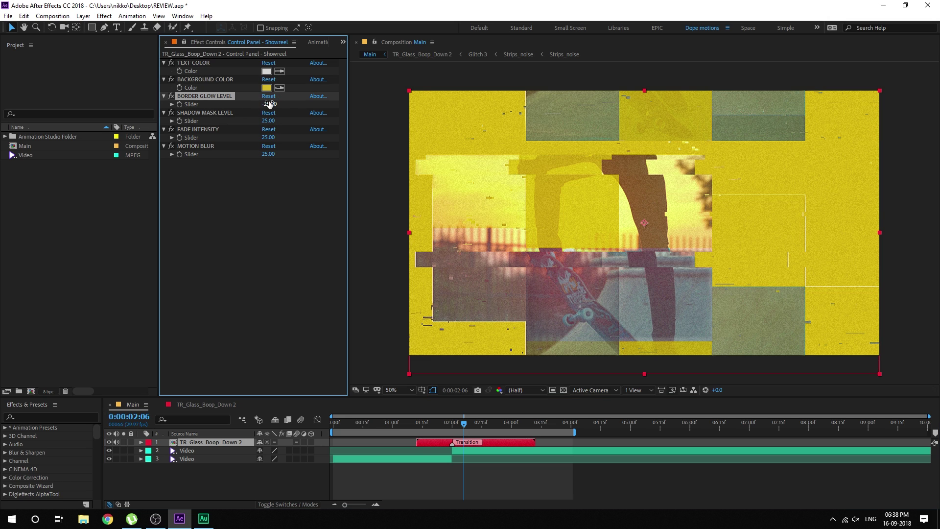
pyautogui.moveTo(297, 104); pyautogui.dragTo(298, 103)
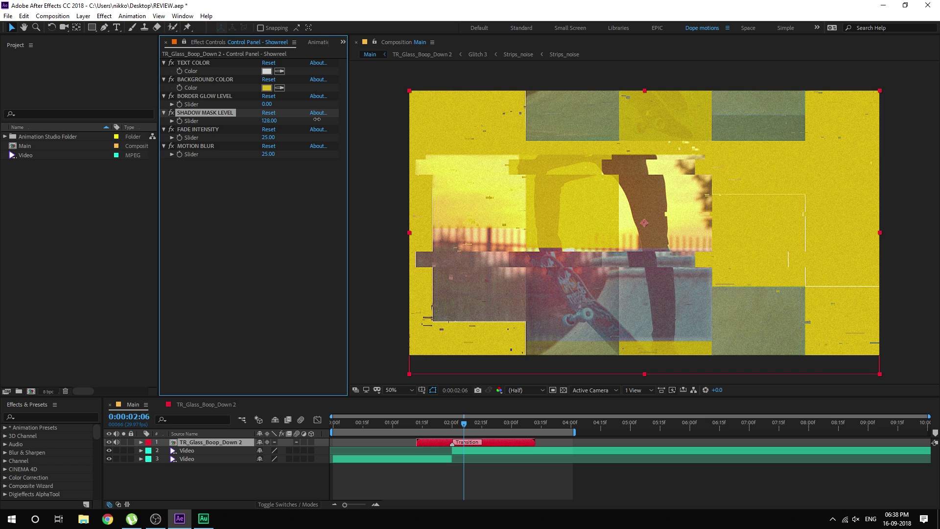
pyautogui.moveTo(318, 119); pyautogui.dragTo(203, 119)
pyautogui.moveTo(269, 137); pyautogui.dragTo(279, 137)
pyautogui.click(429, 431)
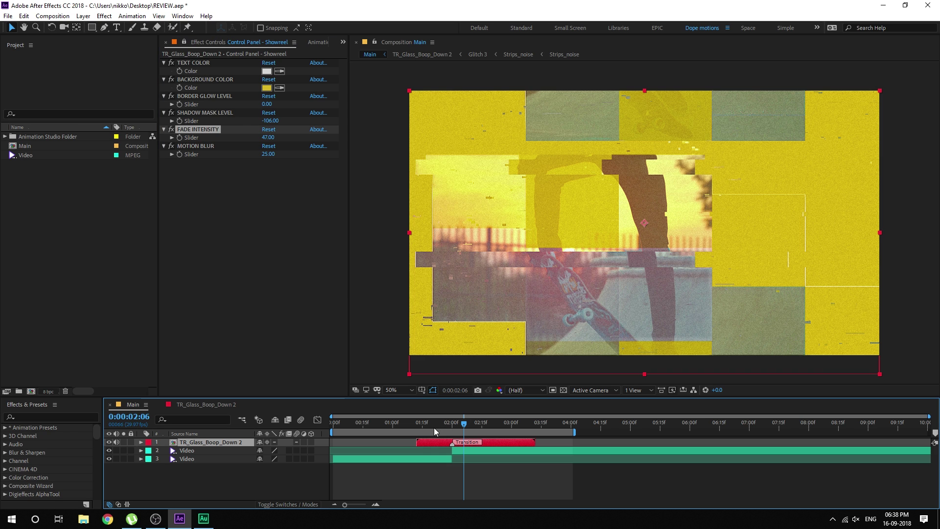
pyautogui.moveTo(435, 426); pyautogui.dragTo(506, 425)
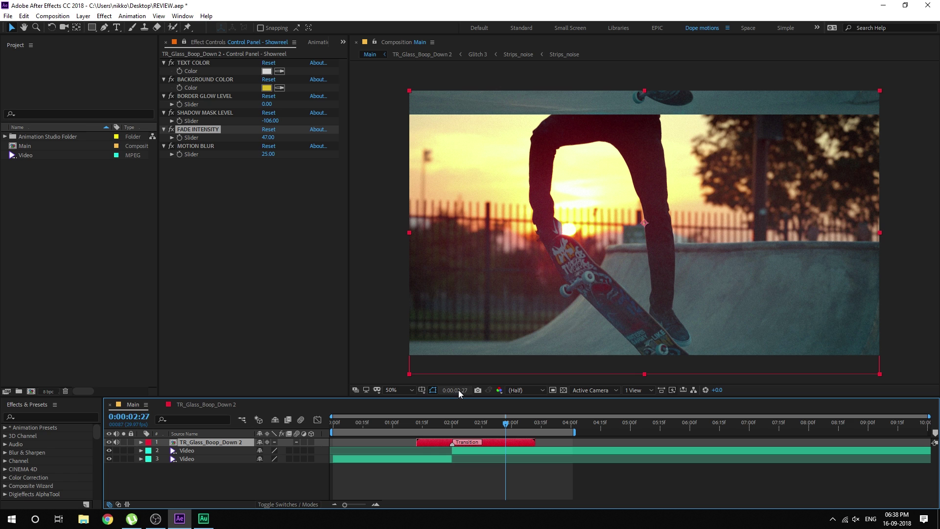
pyautogui.hotkey('shift', 'pageup')
pyautogui.hotkey('shift', 'pageup')
pyautogui.hotkey('shift', 'pageup')
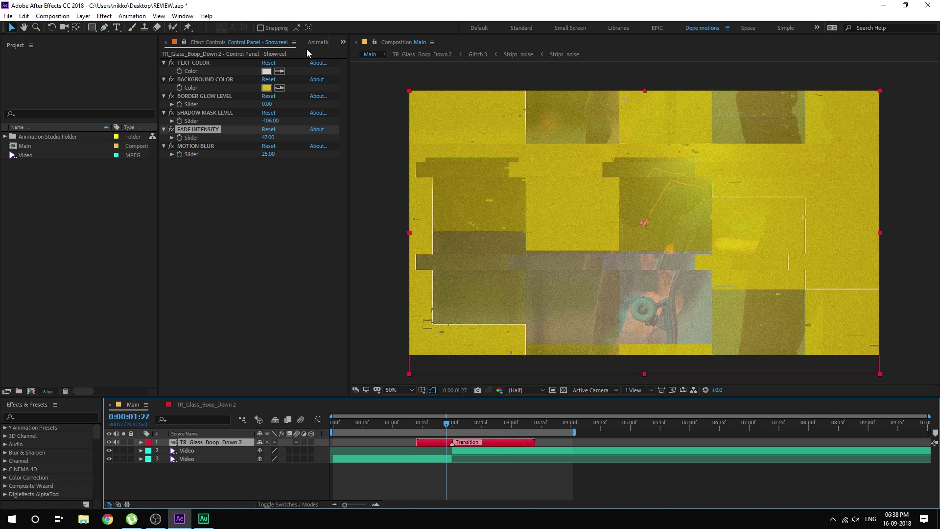
pyautogui.click(316, 42)
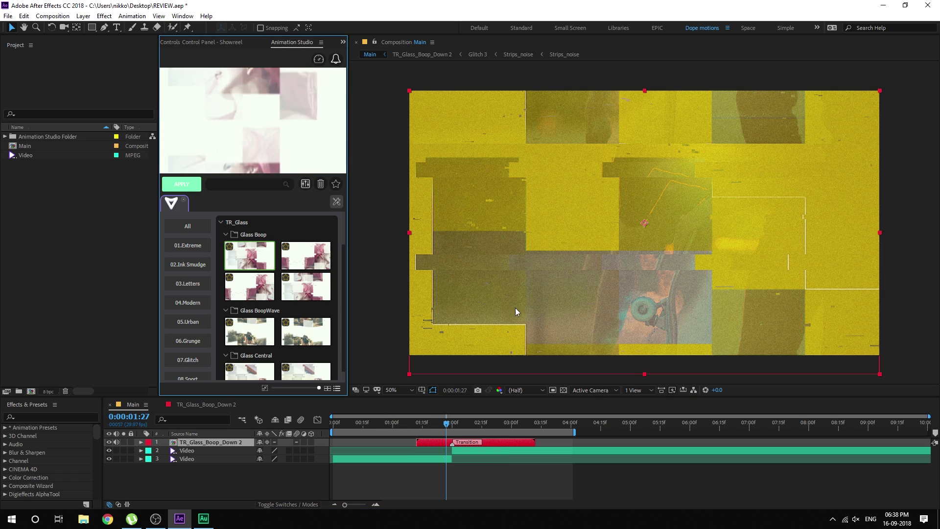
# - Delete the TR_Glass_Boop_Down 2 transition layer and reopen the TR_Glass preset group
pyautogui.click(201, 486)
pyautogui.click(199, 444)
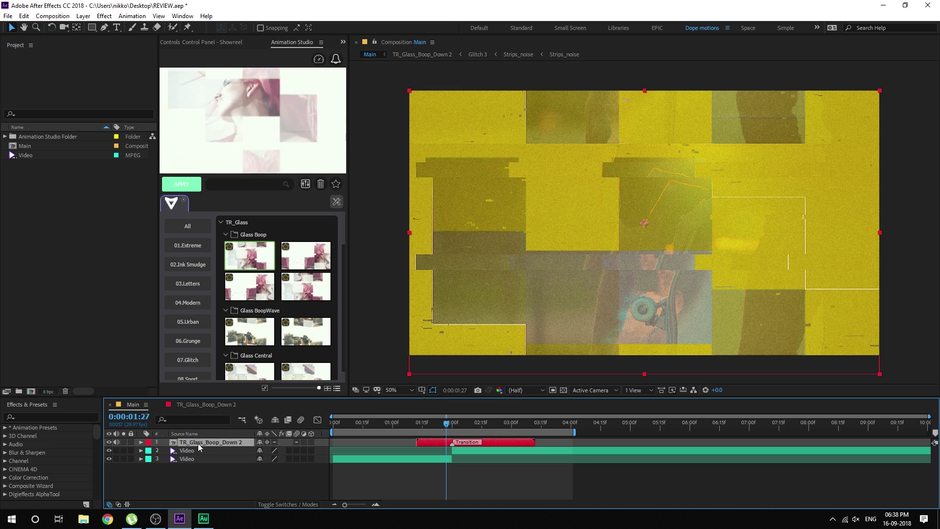
pyautogui.press('Delete')
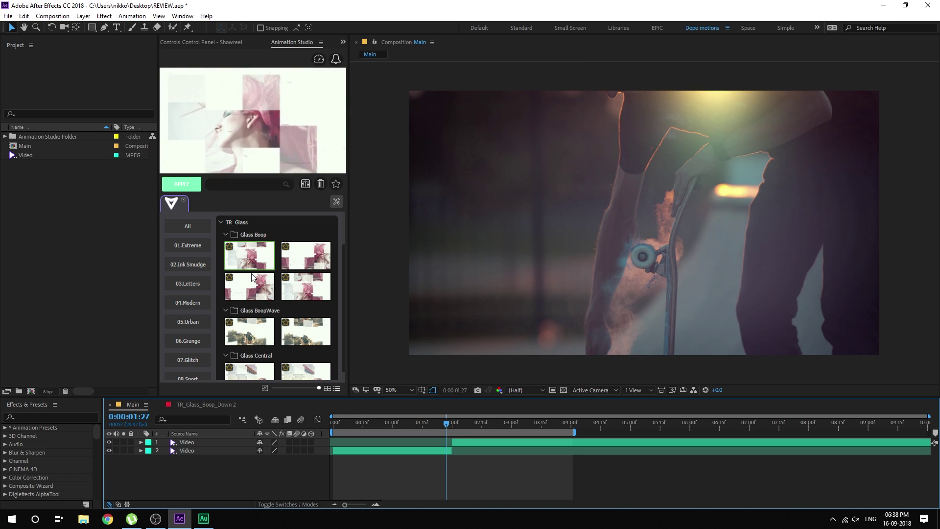
pyautogui.click(242, 224)
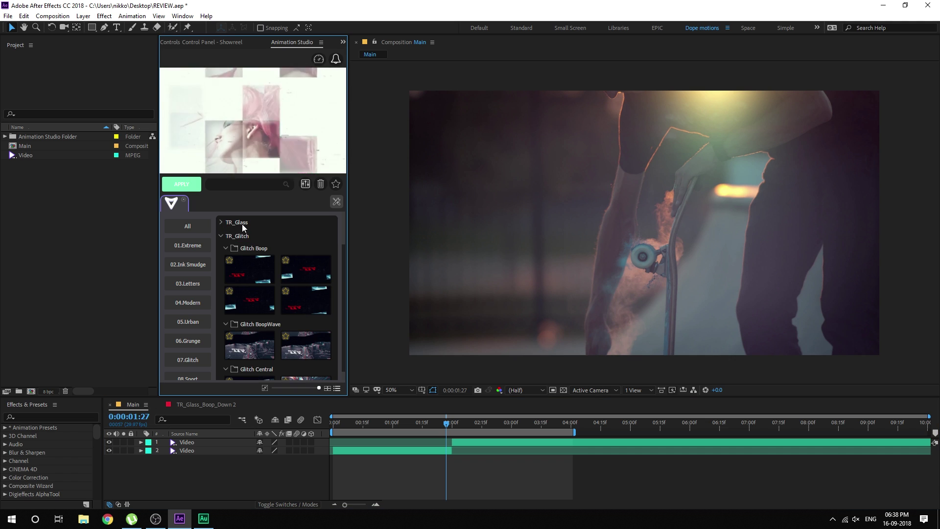
pyautogui.click(240, 222)
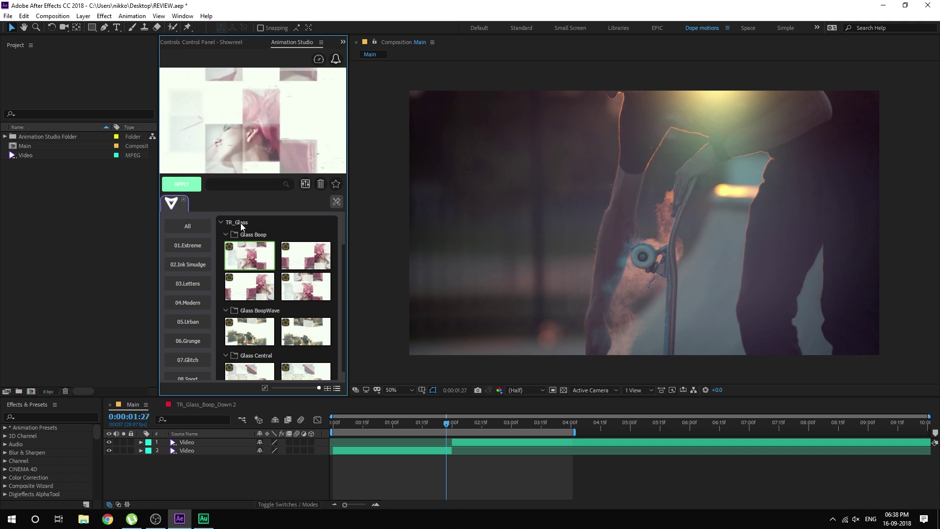
# - Preview the Glass Hit and Glass Hit Skew transition presets
pyautogui.scroll(-10, 250, 245)
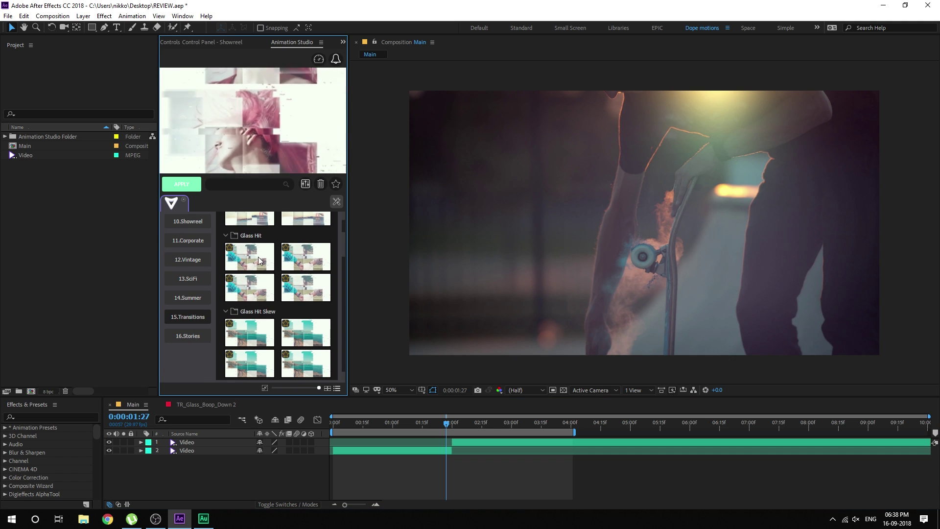
pyautogui.click(252, 255)
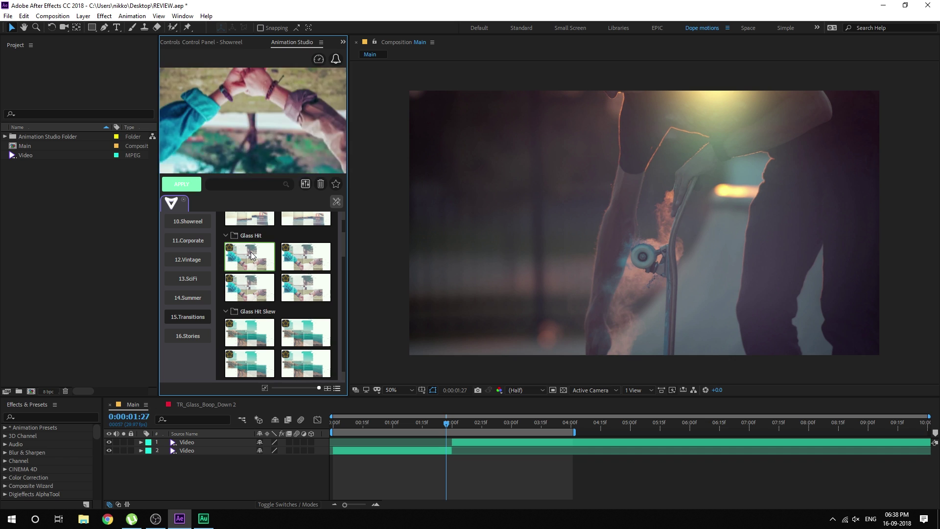
pyautogui.click(307, 259)
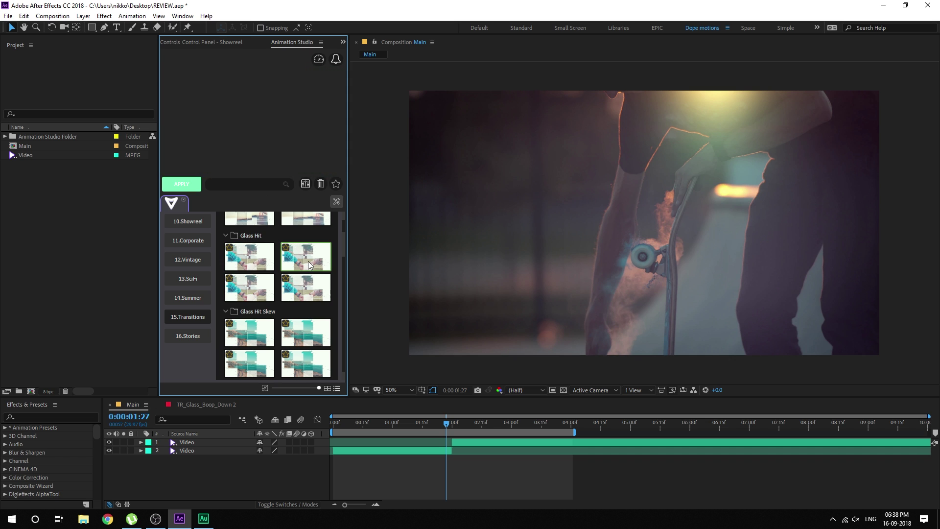
pyautogui.click(257, 338)
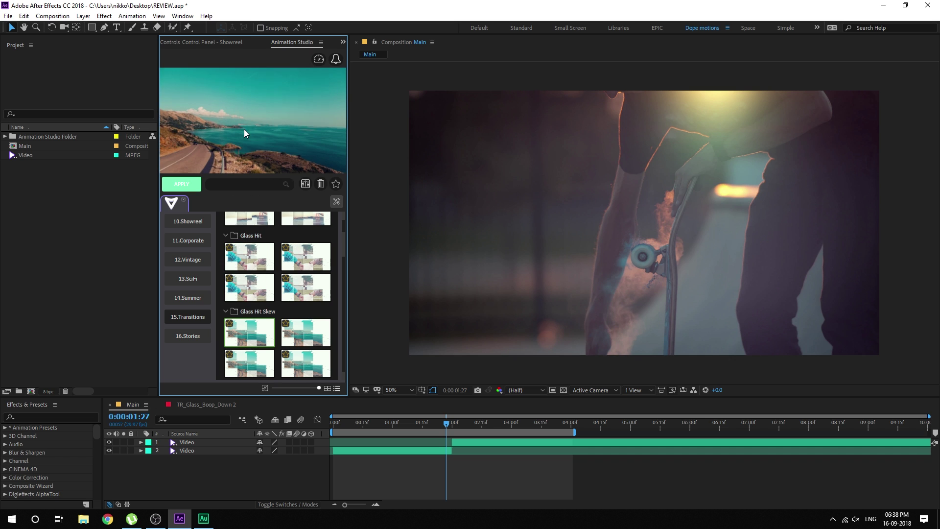
pyautogui.click(307, 329)
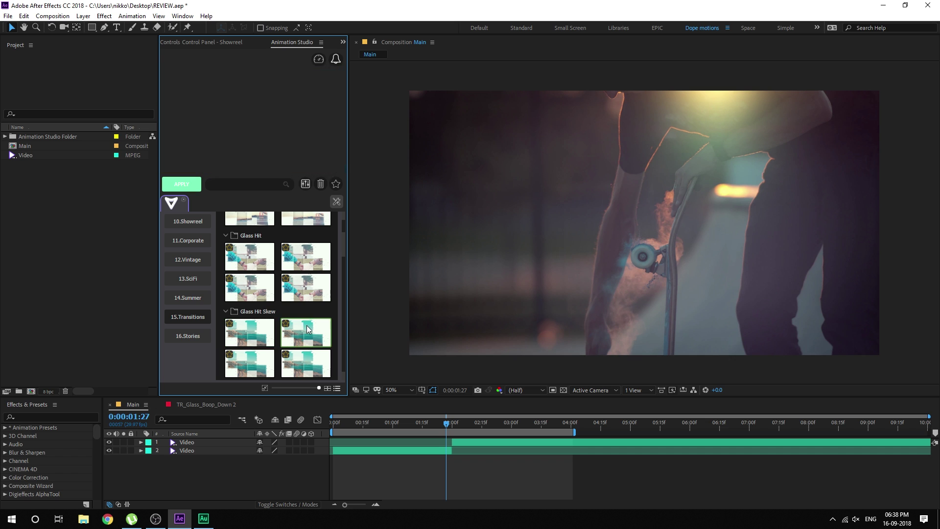
# - Preview Glass Roll presets, pick the first Glitch Boop, and scrub to 0:00:01:29
pyautogui.scroll(-2, 302, 294)
pyautogui.click(251, 316)
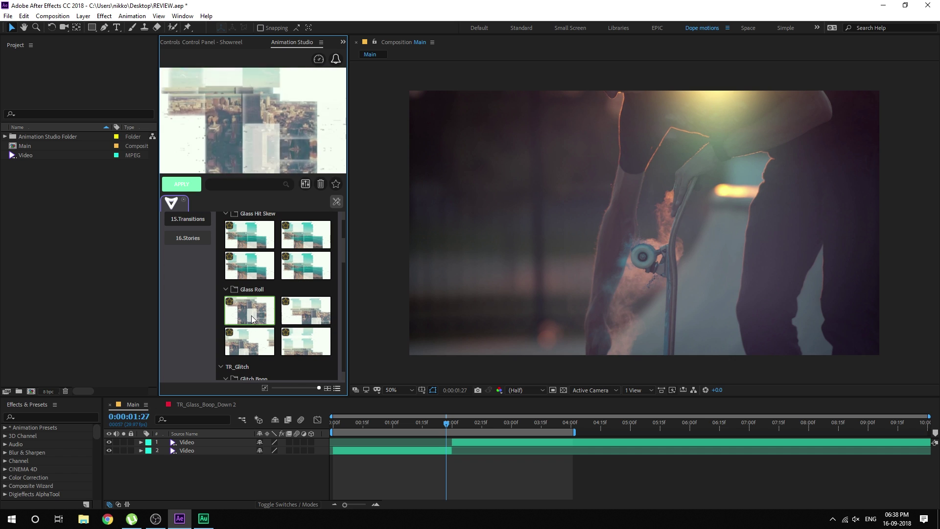
pyautogui.click(244, 343)
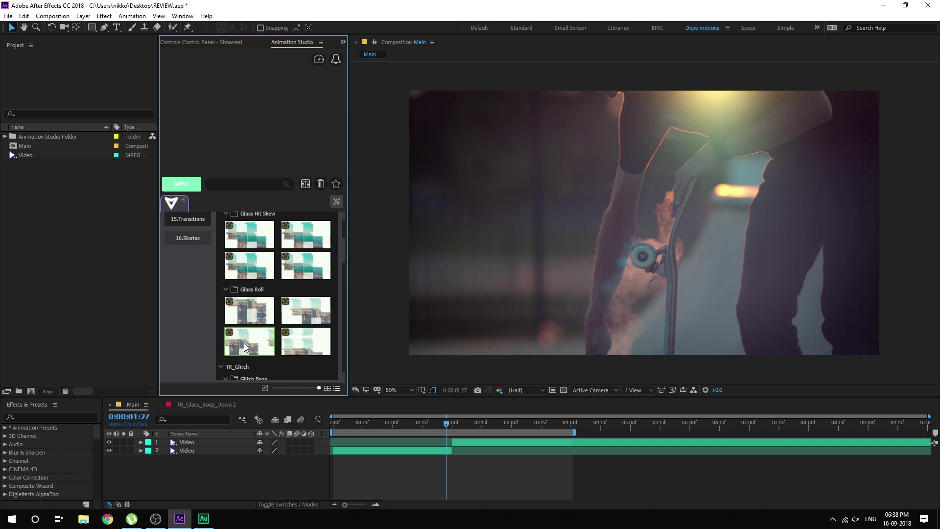
pyautogui.click(286, 344)
pyautogui.scroll(-2, 240, 288)
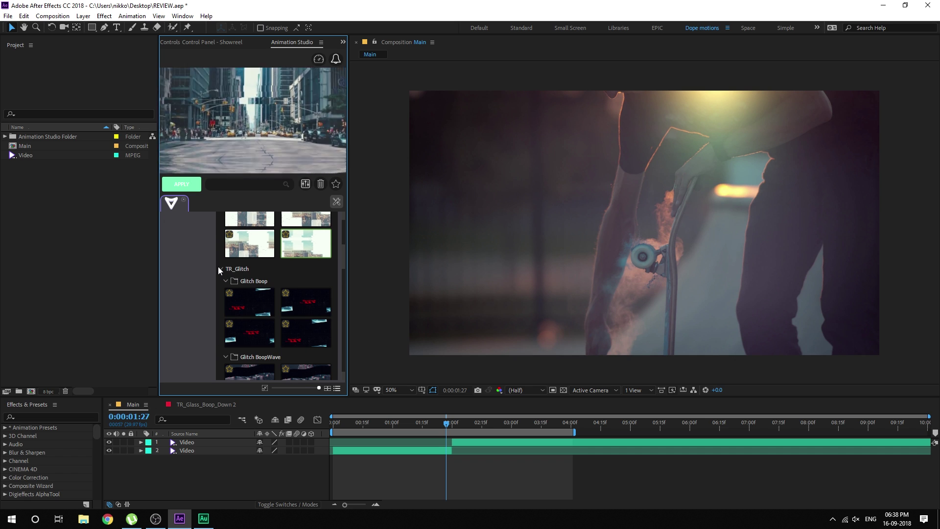
pyautogui.click(239, 295)
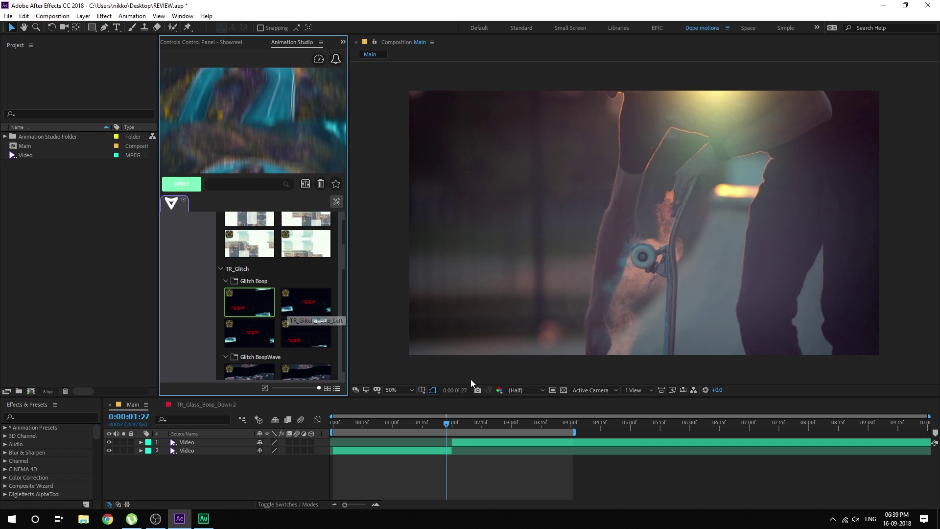
pyautogui.click(451, 424)
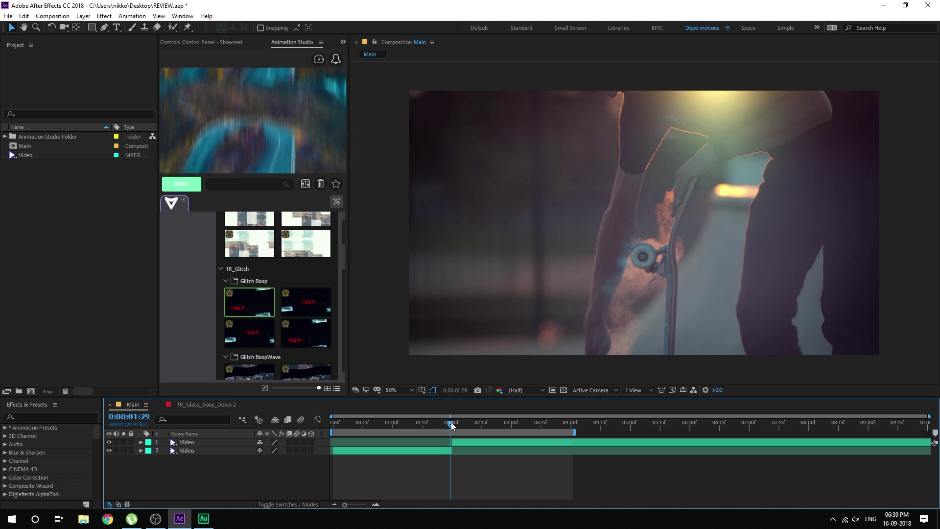
pyautogui.moveTo(452, 425)
pyautogui.mouseDown()
pyautogui.moveTo(414, 426)
pyautogui.moveTo(462, 424)
pyautogui.mouseUp()
# - Apply the Glitch Boop transition at the cut and inspect its TR_Glitch_Boop_Down 1 precomp
pyautogui.click(255, 310)
pyautogui.click(196, 186)
pyautogui.click(412, 430)
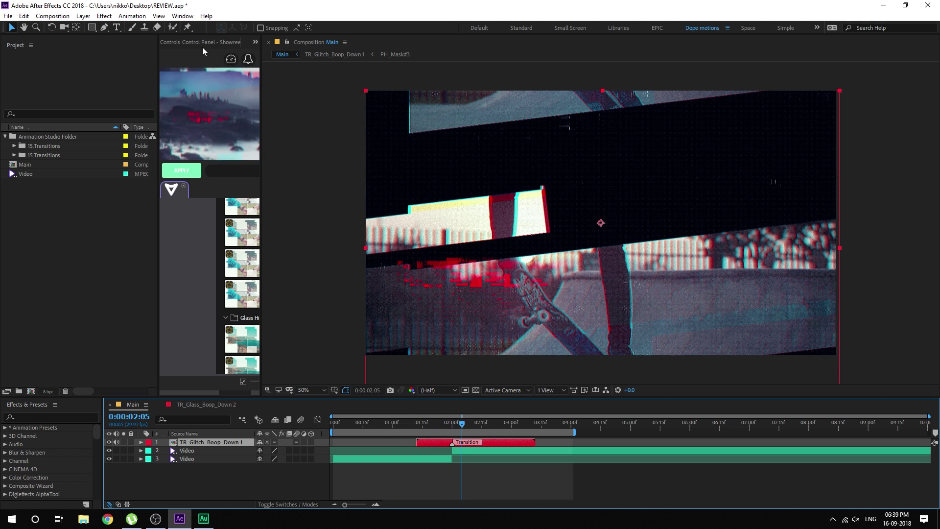
pyautogui.moveTo(262, 78); pyautogui.dragTo(360, 81)
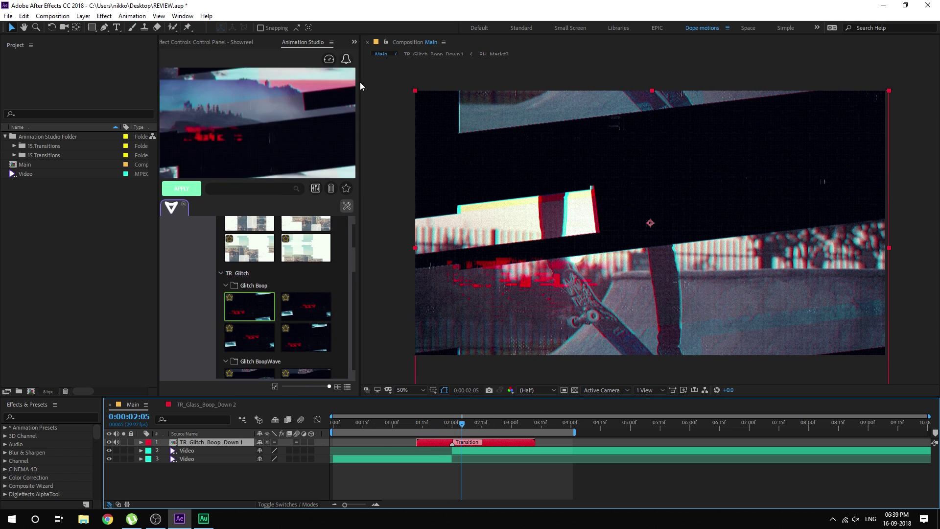
pyautogui.doubleClick(472, 308)
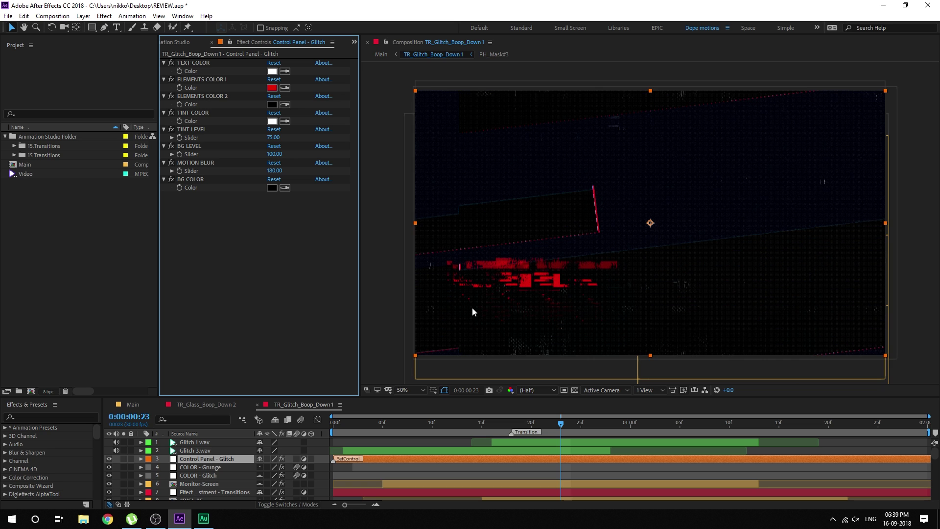
pyautogui.click(474, 422)
pyautogui.click(133, 405)
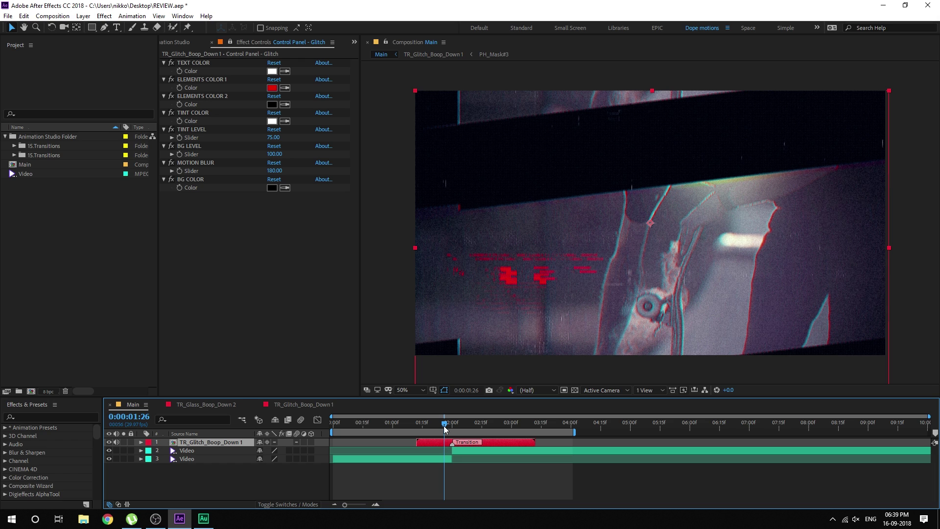
# - Set Elements Color 1 and 2 to white and the Tint Color to red
pyautogui.click(273, 88)
pyautogui.click(195, 137)
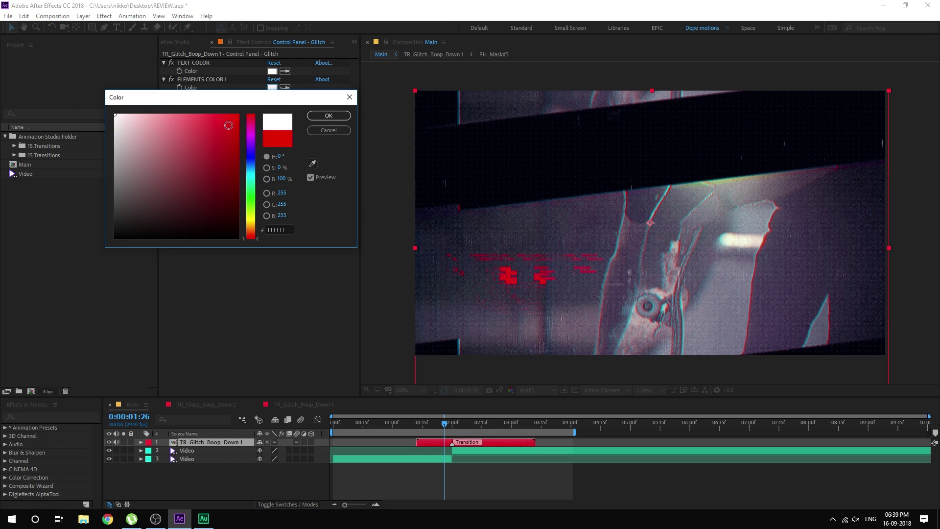
pyautogui.click(327, 115)
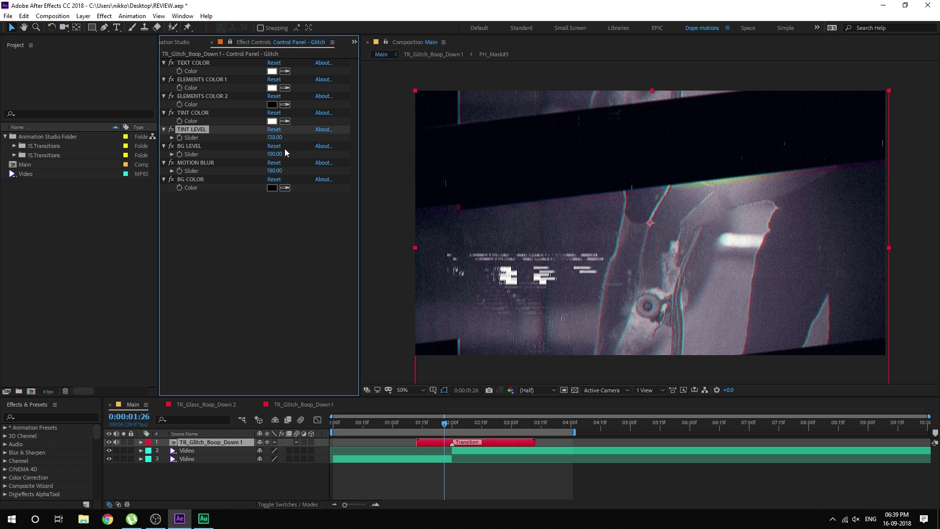
pyautogui.click(272, 121)
pyautogui.click(309, 115)
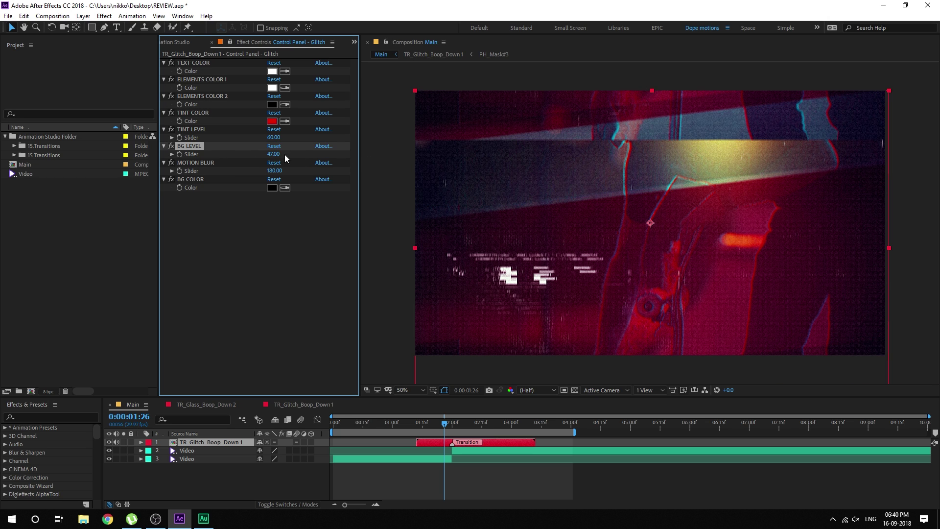
pyautogui.click(272, 104)
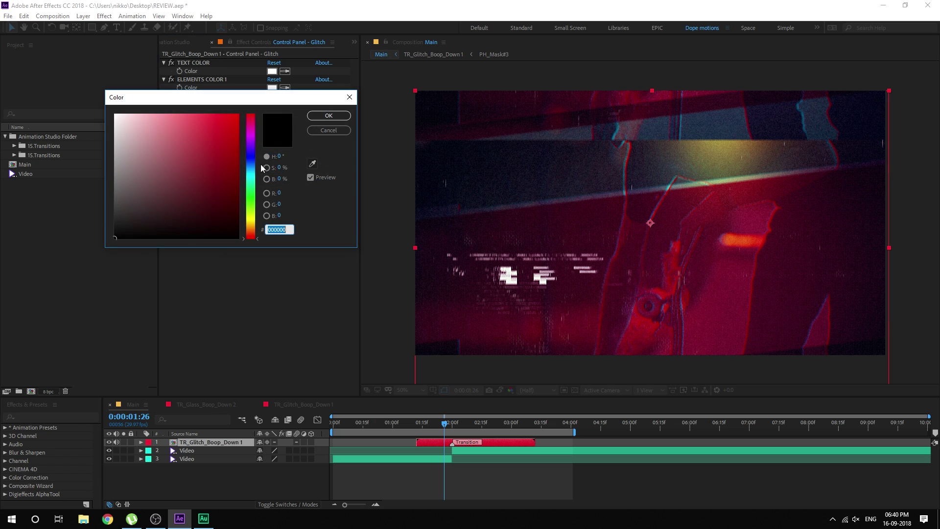
pyautogui.click(329, 116)
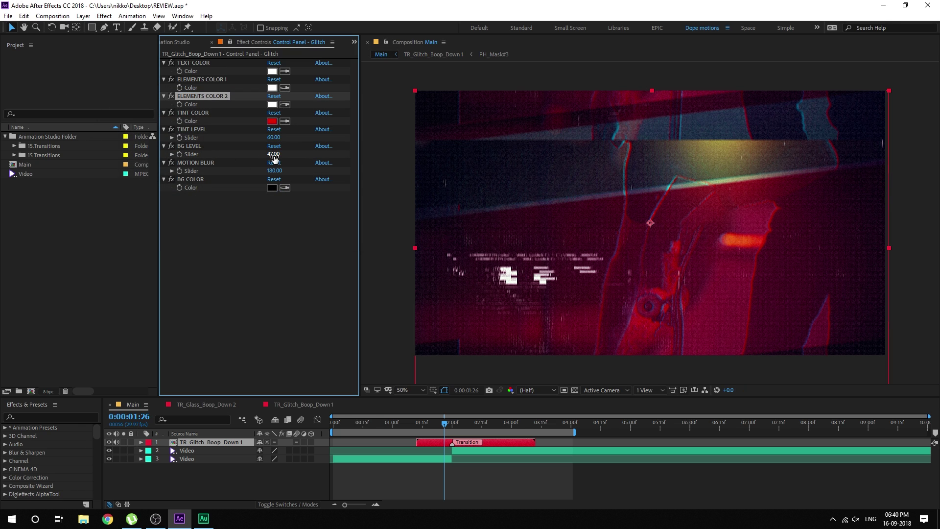
# - Make the BG Color light grey, adjust Motion Blur, lower BG Level, and preview
pyautogui.click(269, 188)
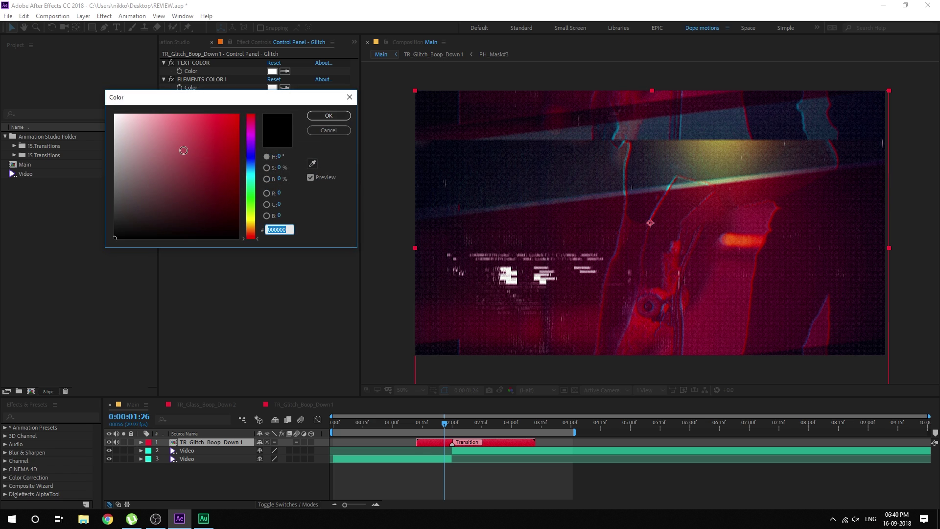
pyautogui.click(340, 116)
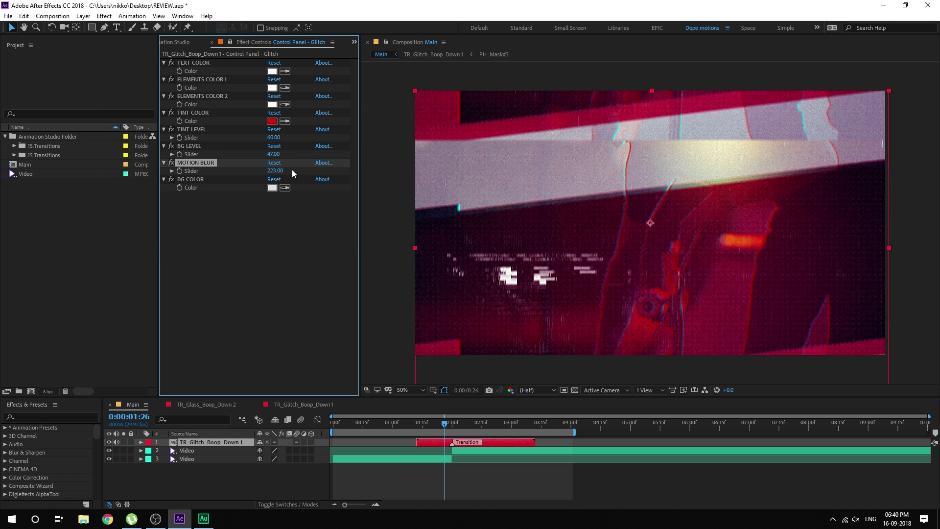
pyautogui.moveTo(292, 170); pyautogui.dragTo(205, 171)
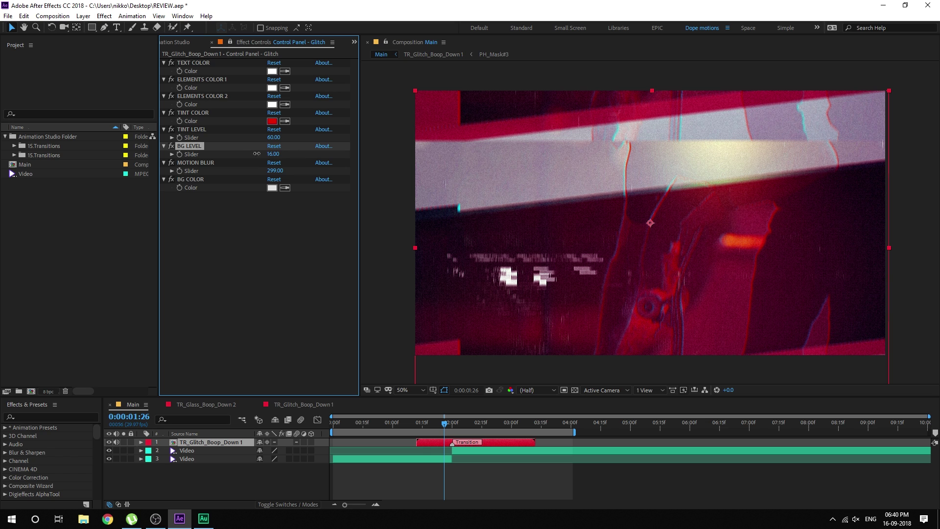
pyautogui.moveTo(257, 154); pyautogui.dragTo(250, 157)
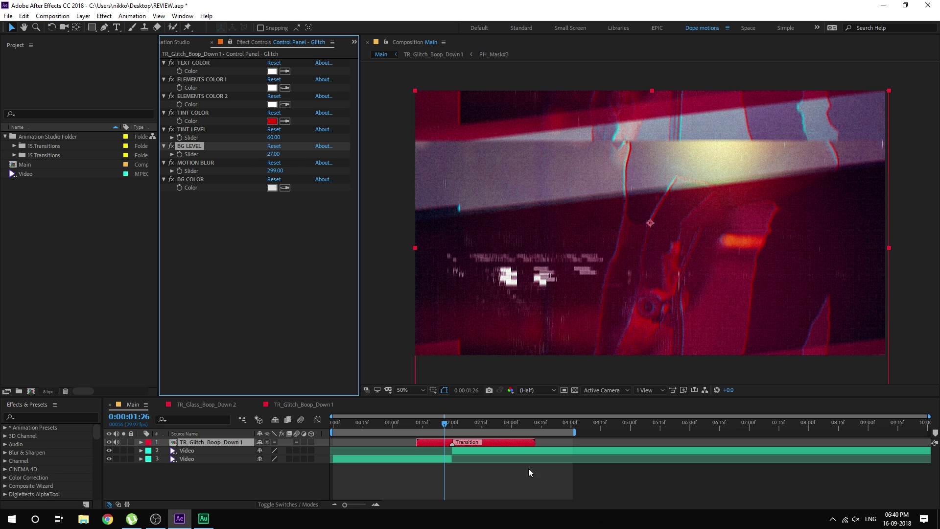
pyautogui.moveTo(391, 424); pyautogui.dragTo(510, 416)
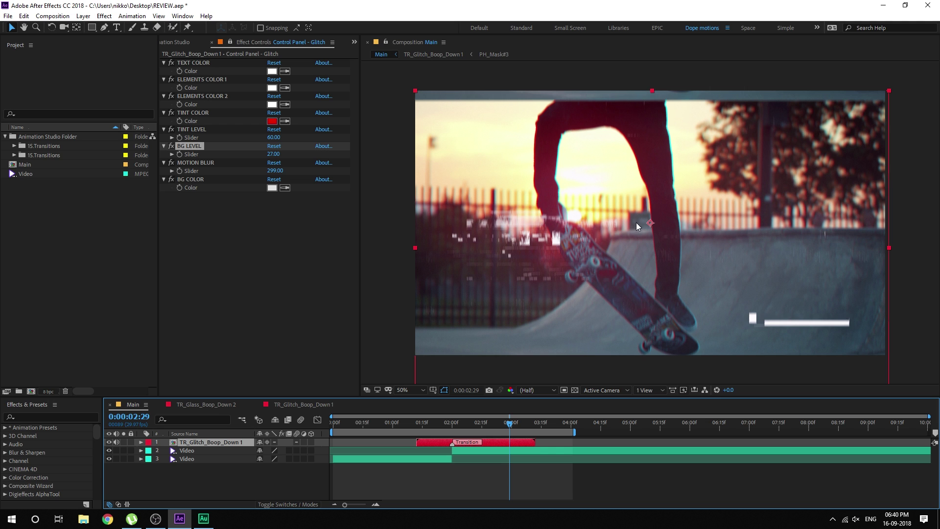
# - Scrub to 0:00:02:13, restore the preset library, and play the transition from before the cut
pyautogui.moveTo(414, 425); pyautogui.dragTo(477, 423)
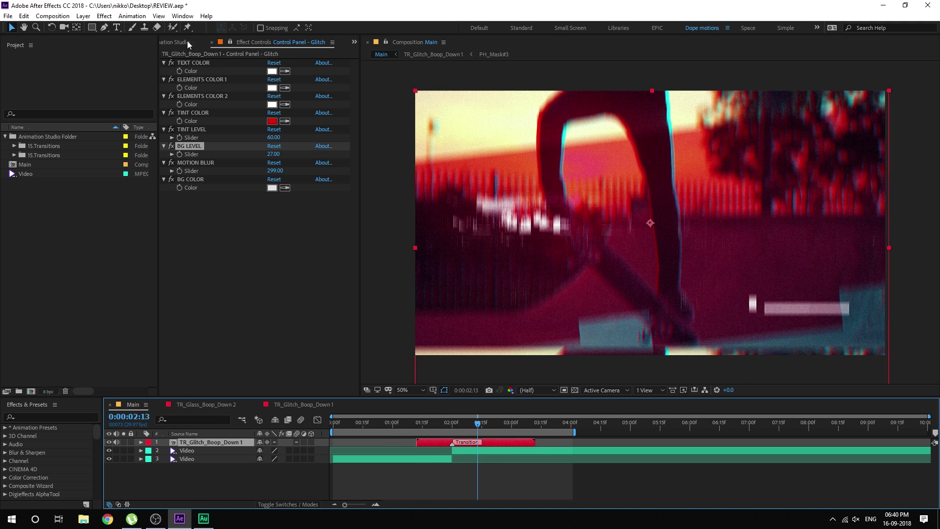
pyautogui.click(186, 42)
pyautogui.click(420, 423)
pyautogui.press('space')
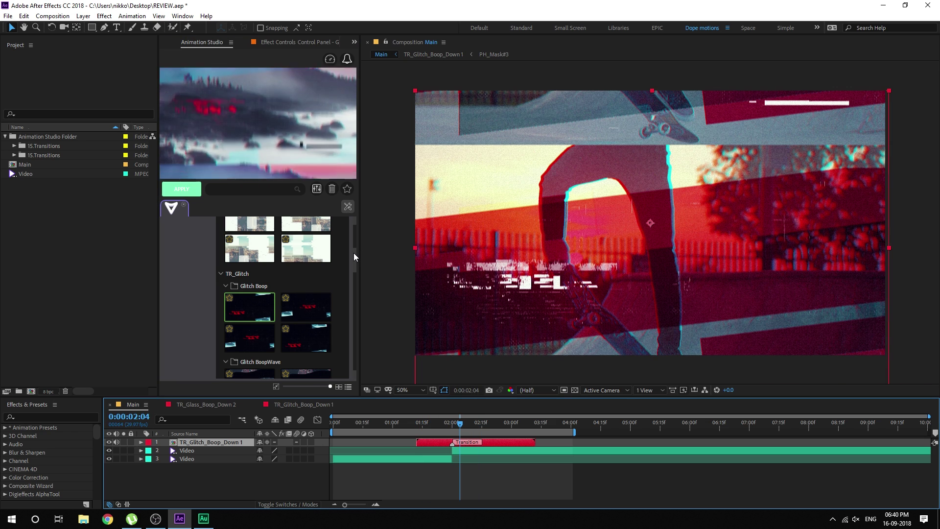
# - Preview the first Glitch BoopWave and both Glitch Central transition presets
pyautogui.scroll(-2, 354, 254)
pyautogui.click(250, 306)
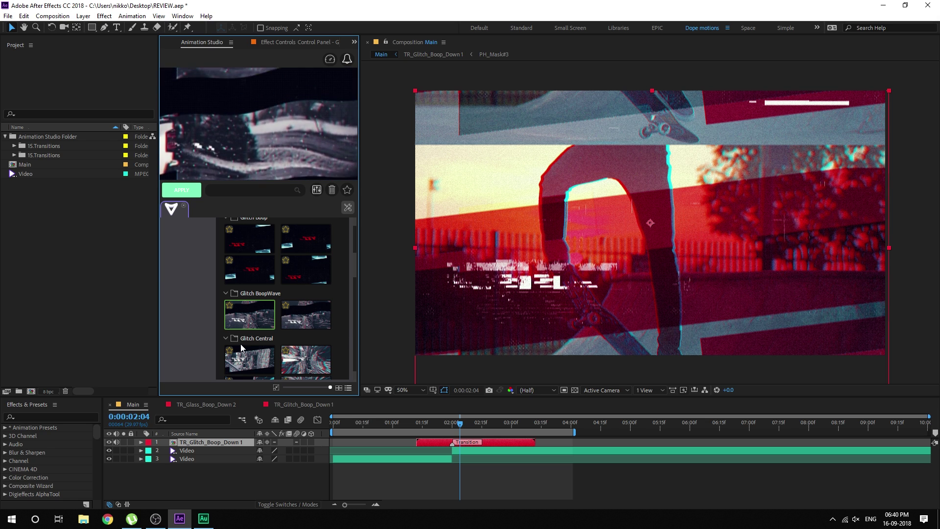
pyautogui.click(248, 360)
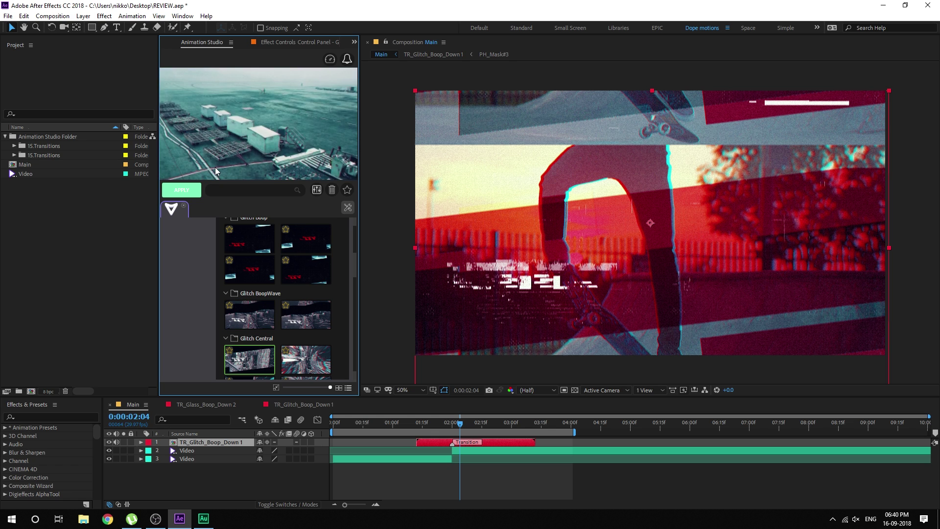
pyautogui.click(309, 358)
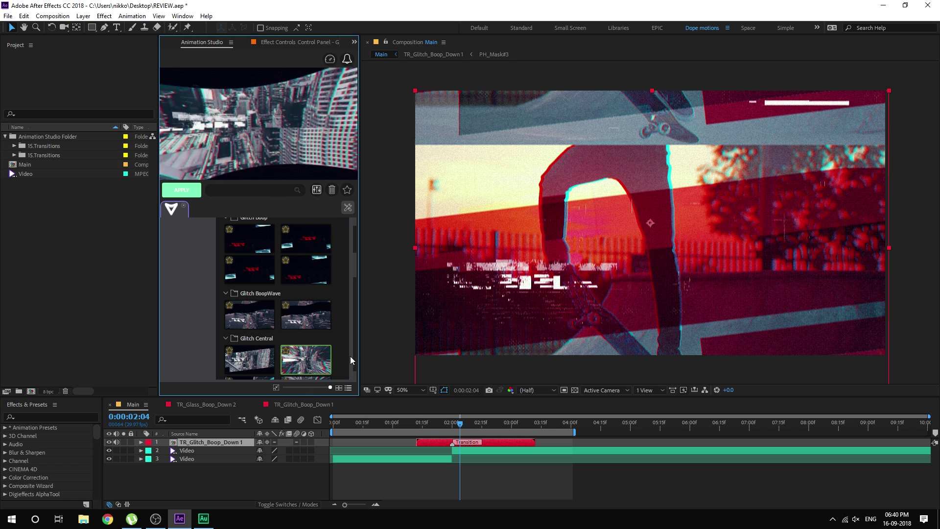
# - Delete the TR_Glitch_Boop_Down 1 transition layer from the Main comp
pyautogui.scroll(-2, 308, 333)
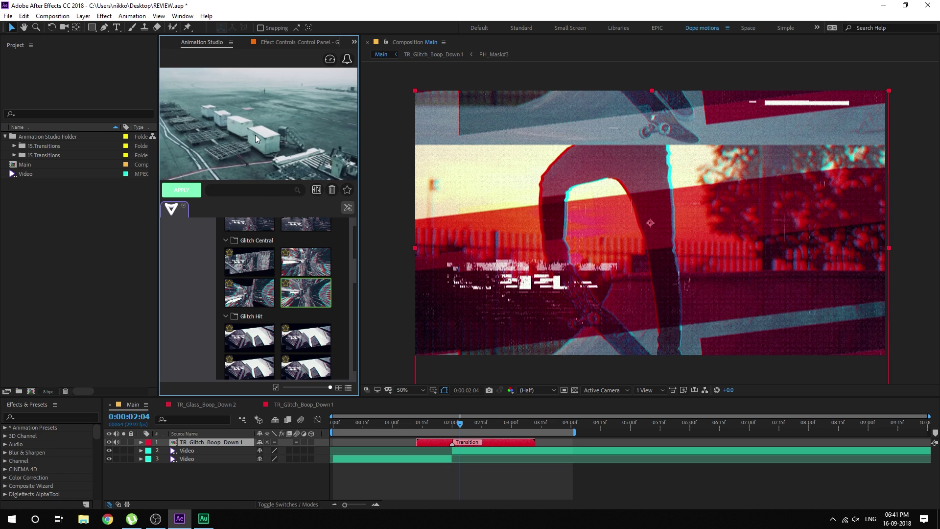
pyautogui.click(499, 444)
pyautogui.press('Delete')
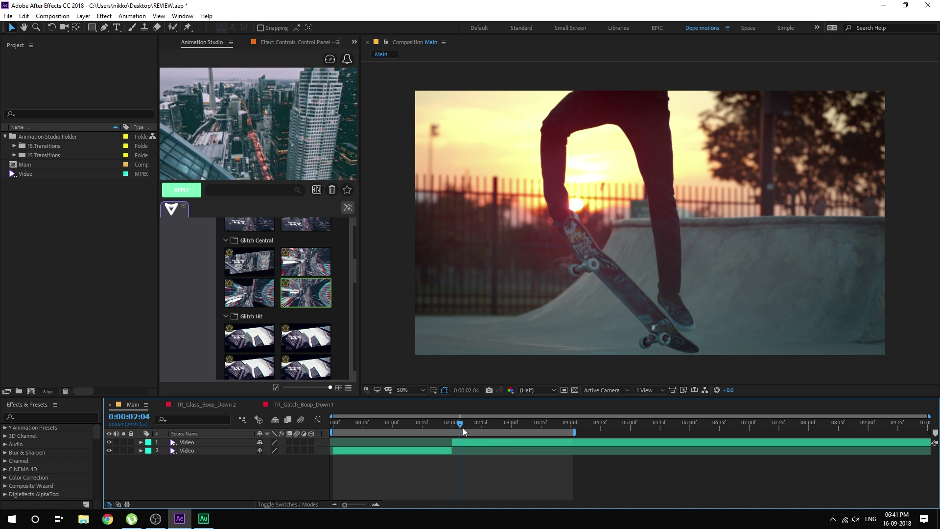
# - Apply Glitch Central (TR_Glitch_Wave 1) at 0:00:02:00 and preview it, stopping at 0:00:02:04
pyautogui.moveTo(463, 428); pyautogui.dragTo(454, 428)
pyautogui.click(322, 292)
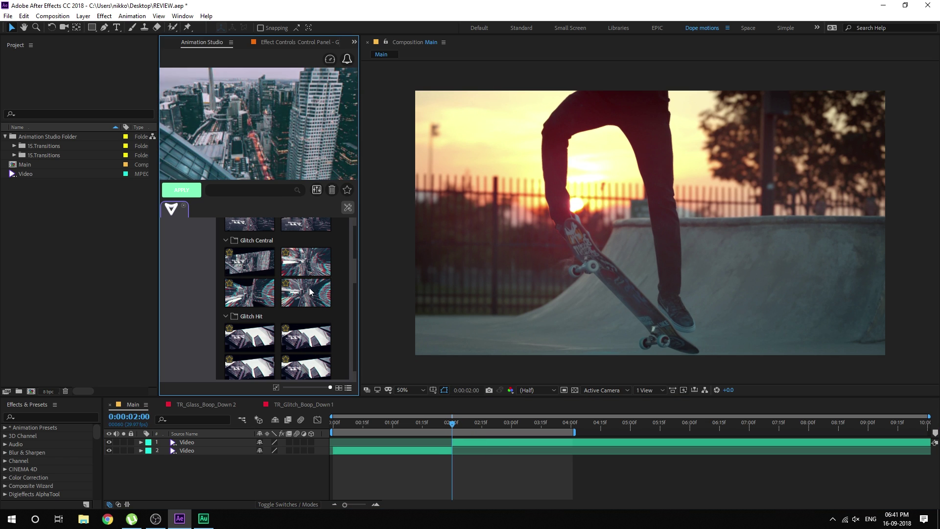
pyautogui.click(187, 190)
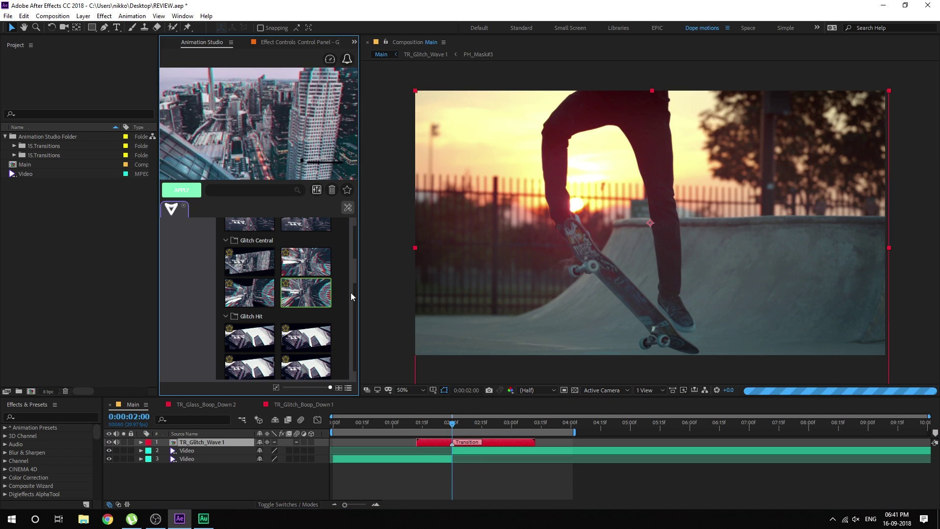
pyautogui.click(410, 420)
pyautogui.press('space')
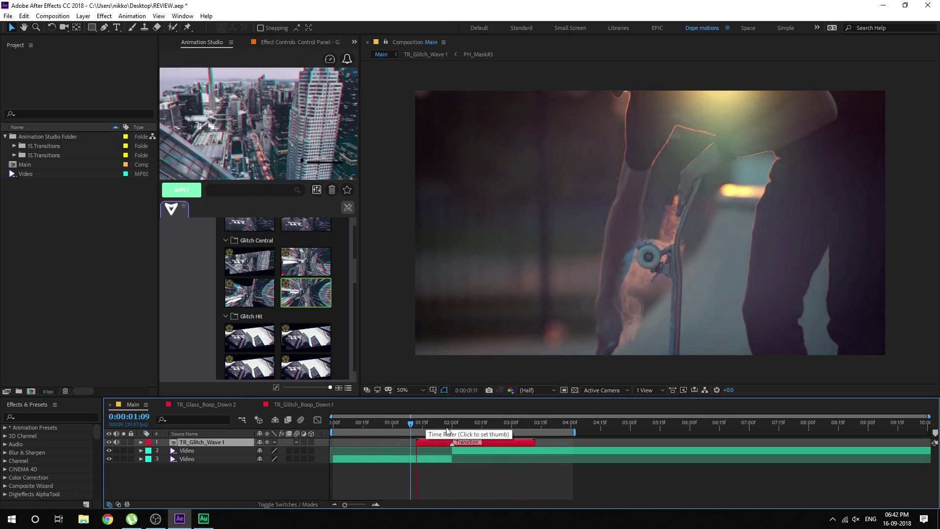
pyautogui.click(468, 424)
pyautogui.moveTo(469, 426); pyautogui.dragTo(460, 424)
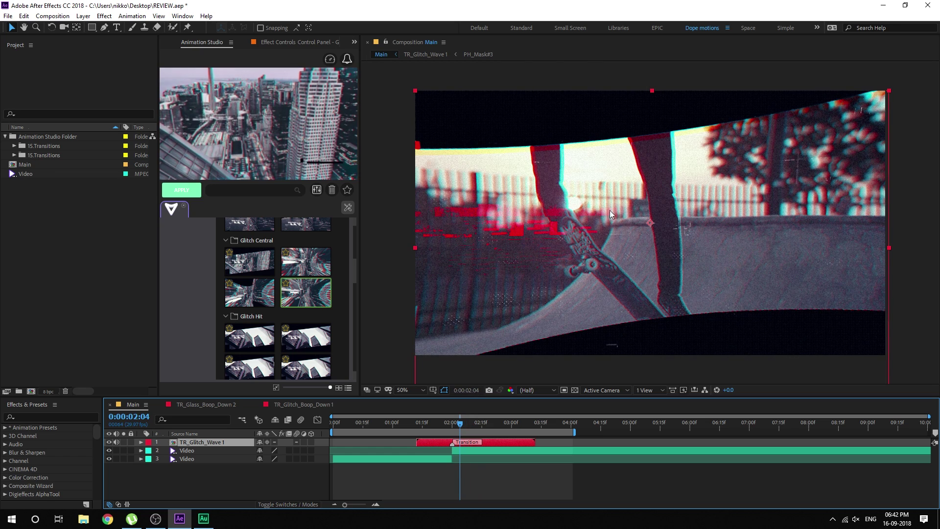
# - Preview both Glitch Hit presets and the first Glitch Hit Skew preset
pyautogui.scroll(-3, 252, 322)
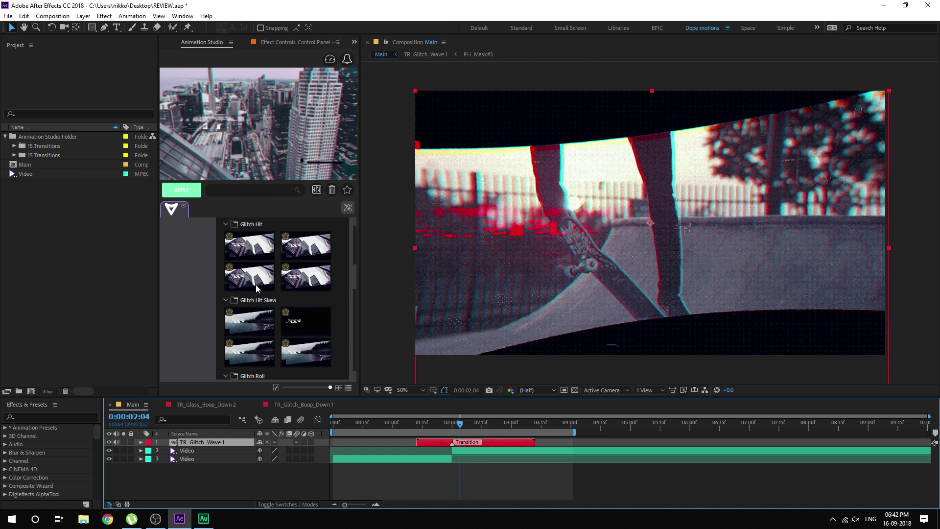
pyautogui.click(258, 246)
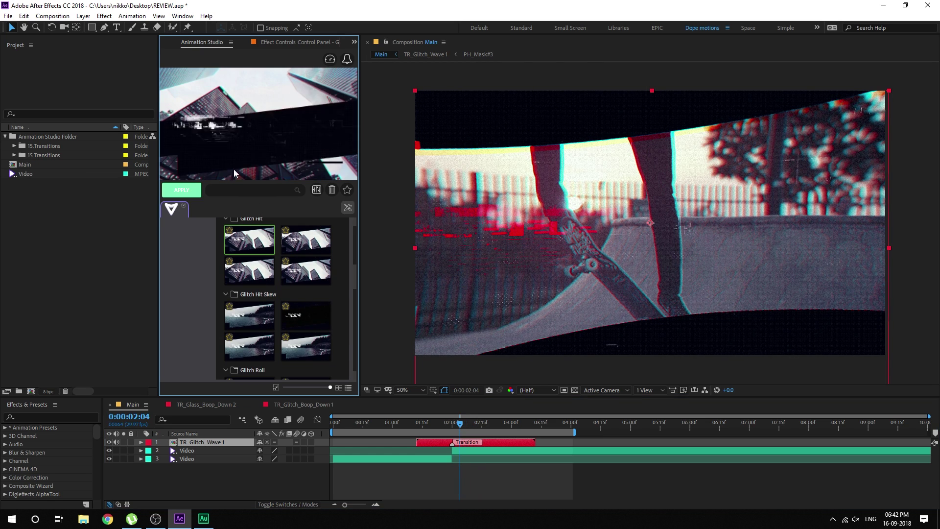
pyautogui.click(312, 241)
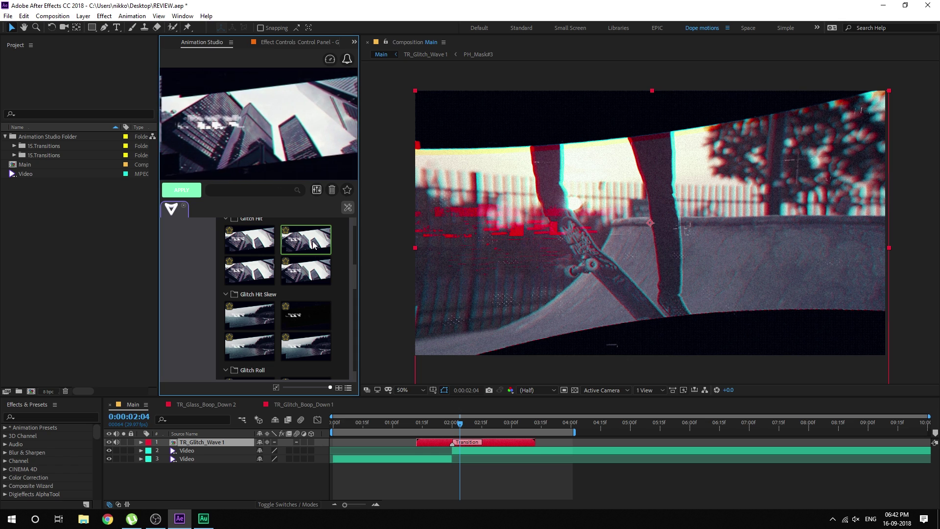
pyautogui.click(240, 316)
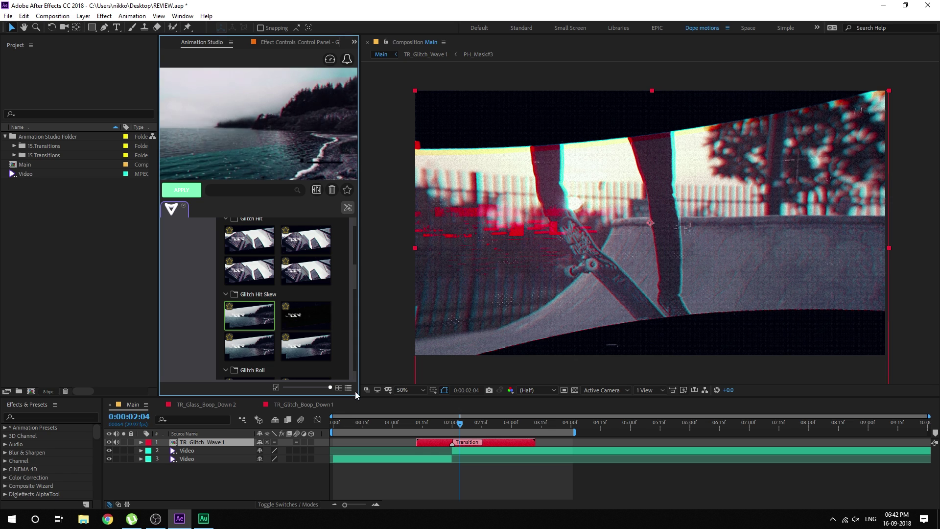
# - Preview both Glitch Roll presets, check the control panel, and set time to 0:00:01:10
pyautogui.scroll(-2, 257, 307)
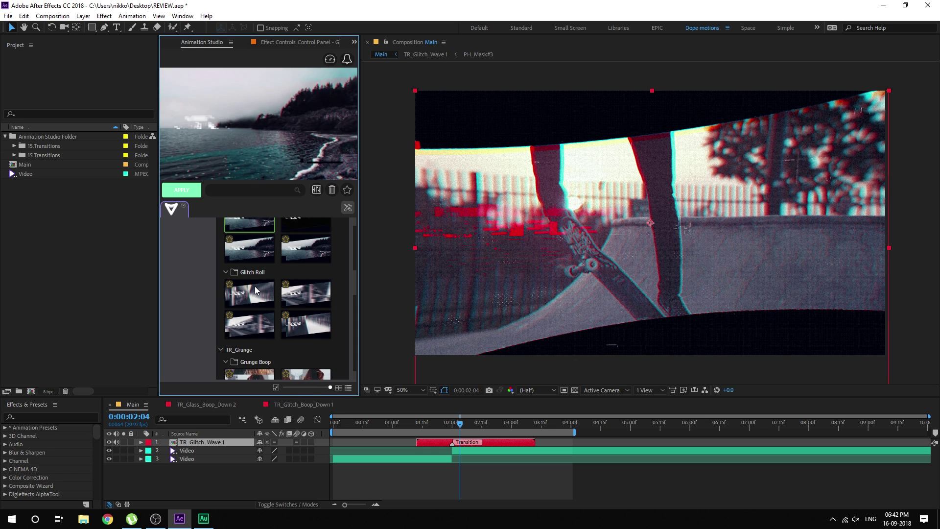
pyautogui.click(255, 286)
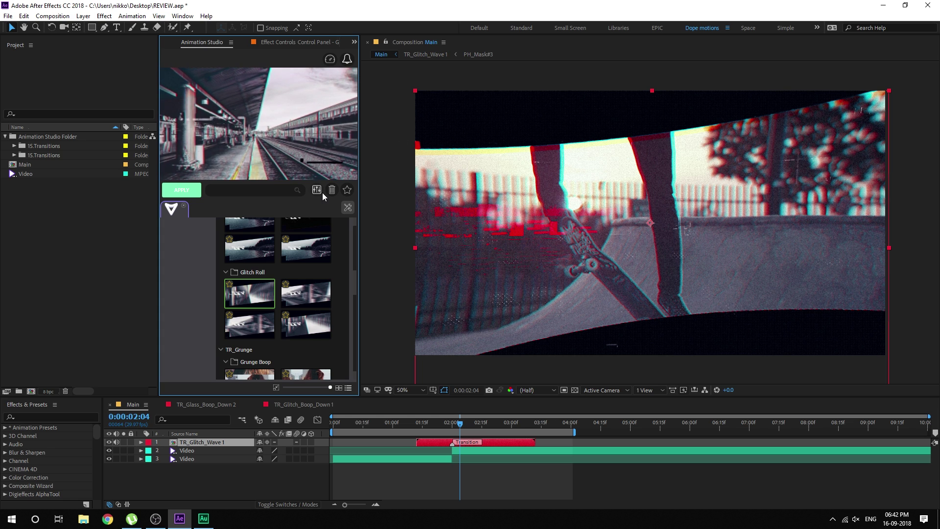
pyautogui.click(313, 292)
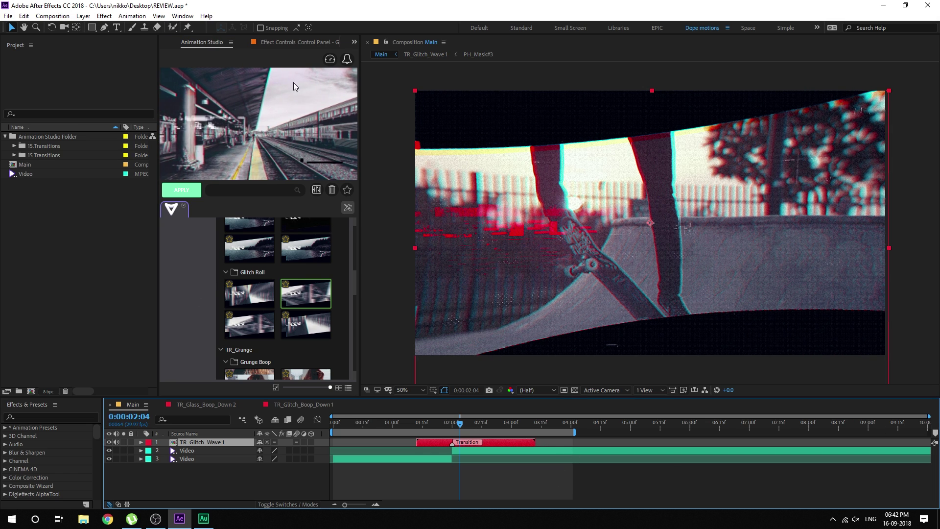
pyautogui.click(283, 41)
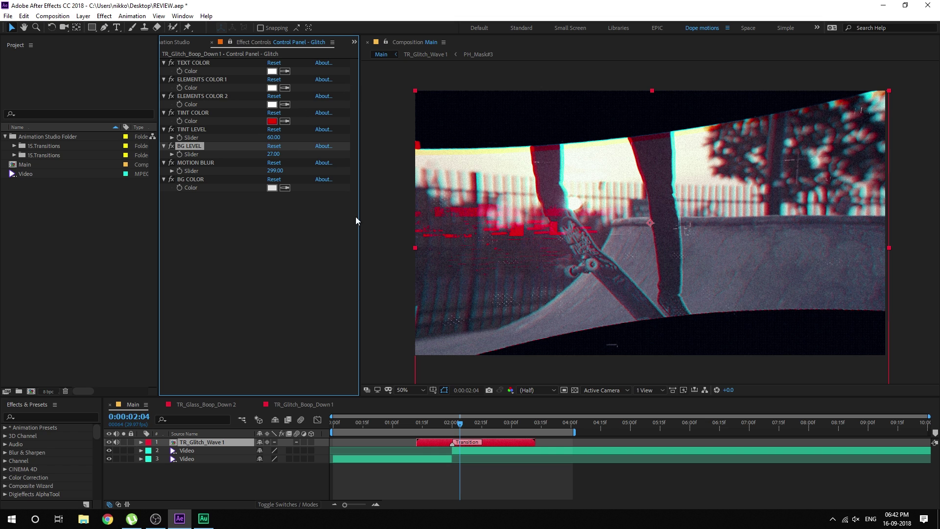
pyautogui.click(183, 42)
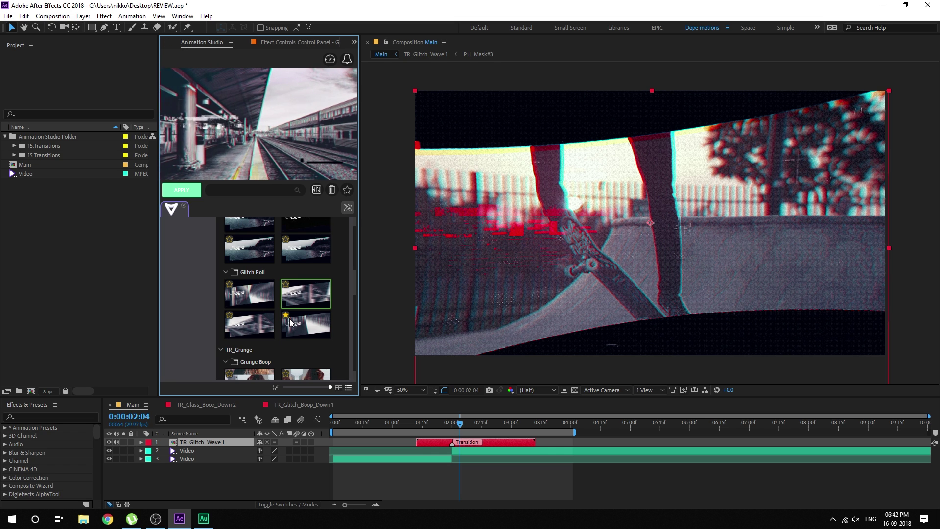
pyautogui.click(413, 422)
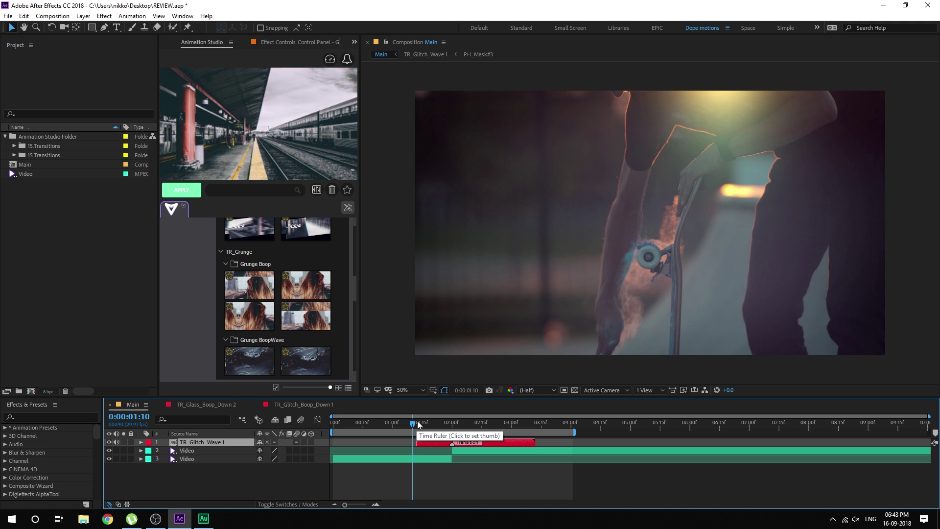
# - Reopen the TR_Grunge category and scrub through the Grunge Boop transition at the cut
pyautogui.moveTo(413, 423); pyautogui.dragTo(452, 425)
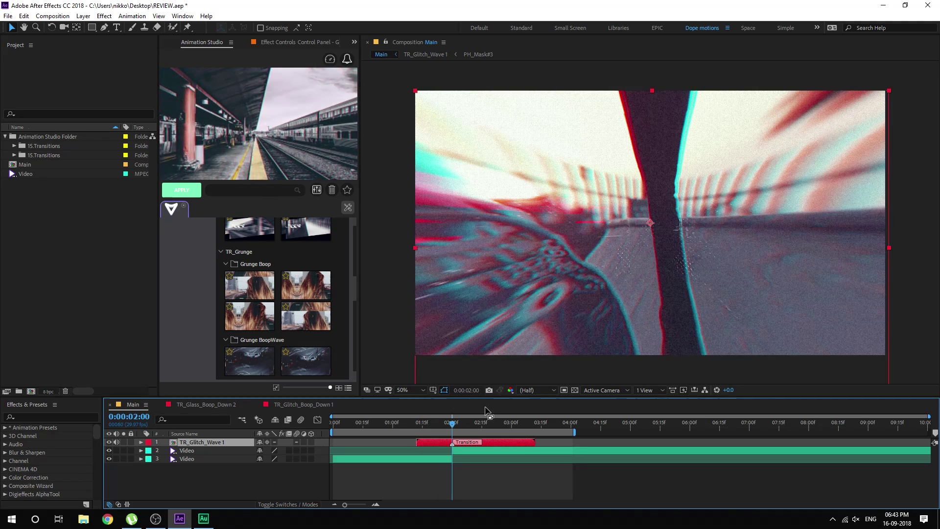
pyautogui.click(242, 251)
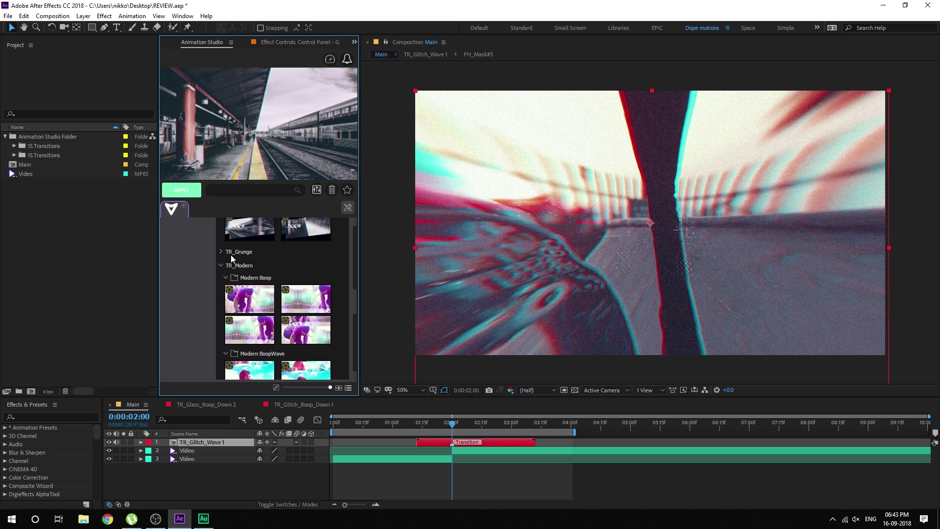
pyautogui.click(221, 251)
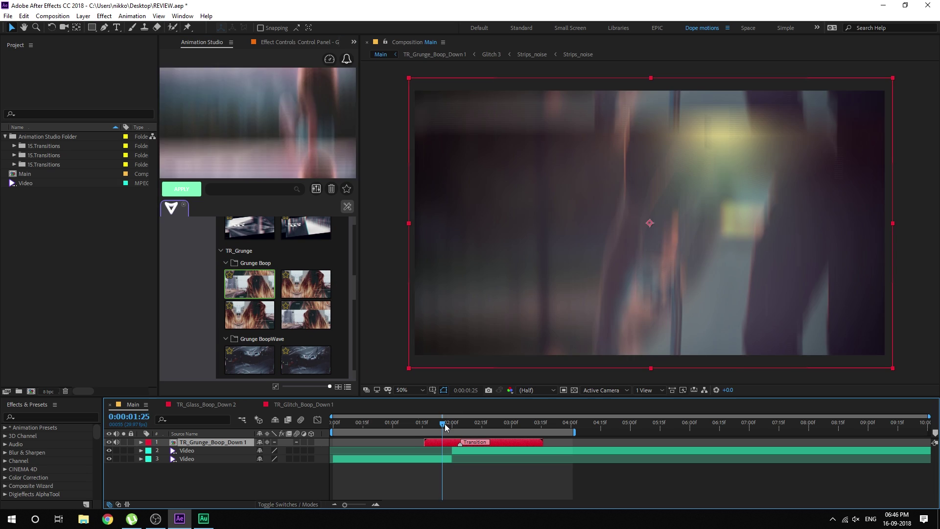
pyautogui.moveTo(443, 425); pyautogui.dragTo(465, 424)
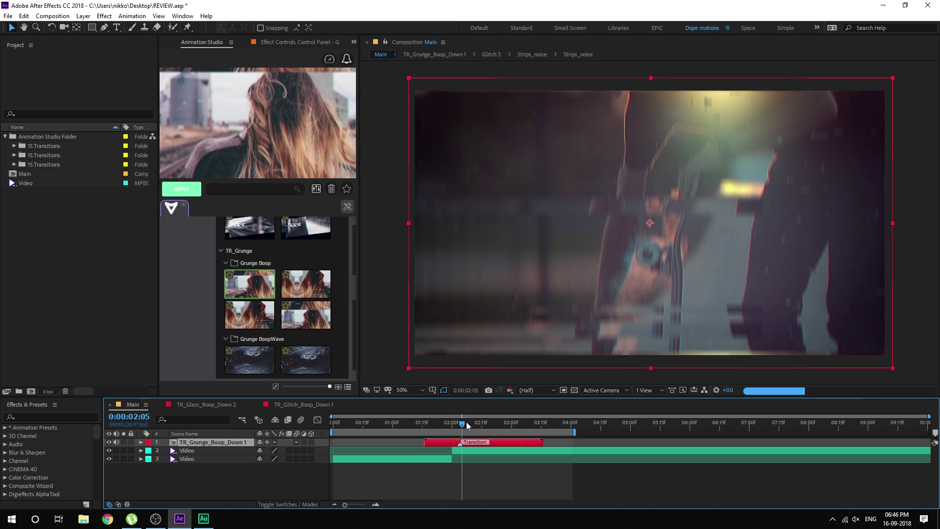
pyautogui.press('space')
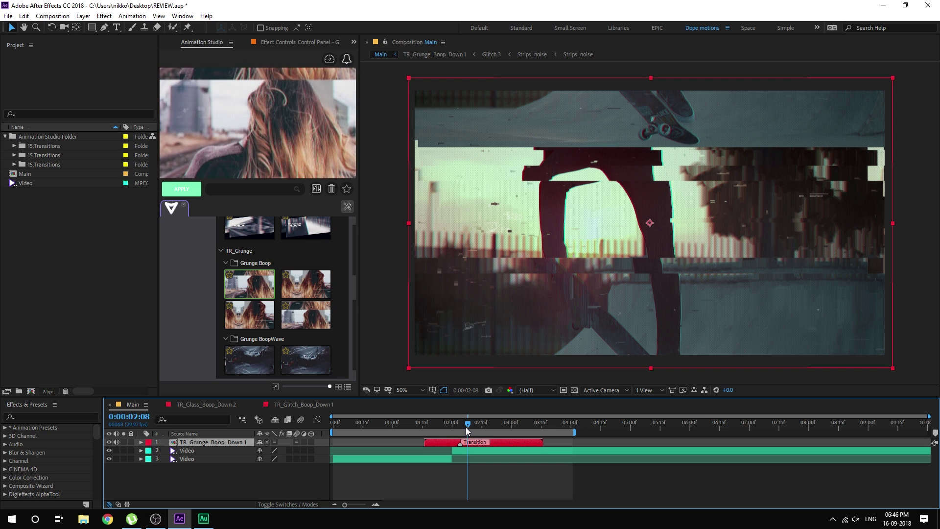
pyautogui.press('space')
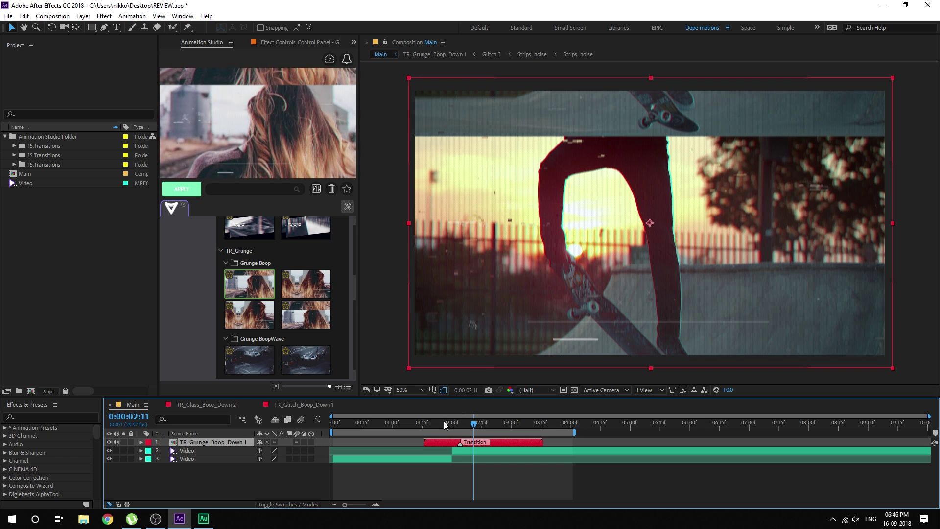
pyautogui.moveTo(458, 424); pyautogui.dragTo(474, 428)
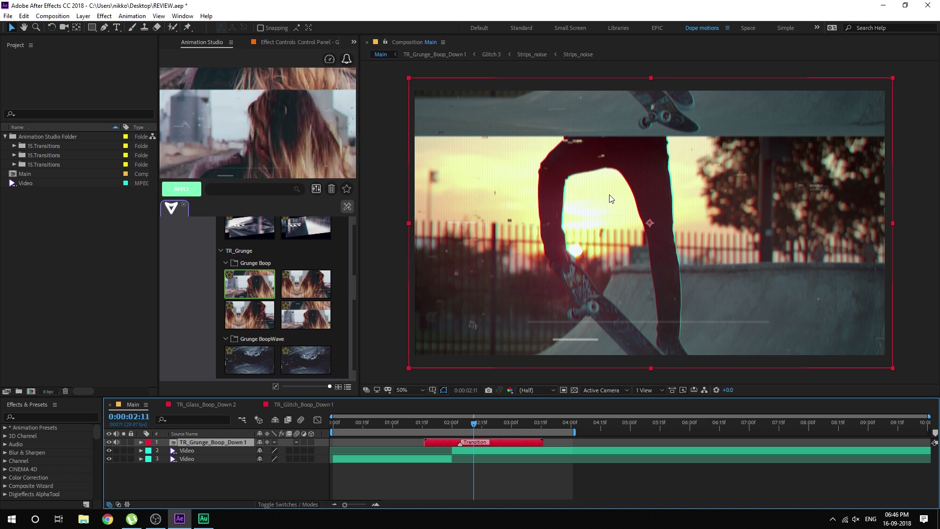
# - Preview the Grunge Boop, Grunge BoopWave and Grunge Central presets while replaying the transition from just before the cut
pyautogui.click(446, 422)
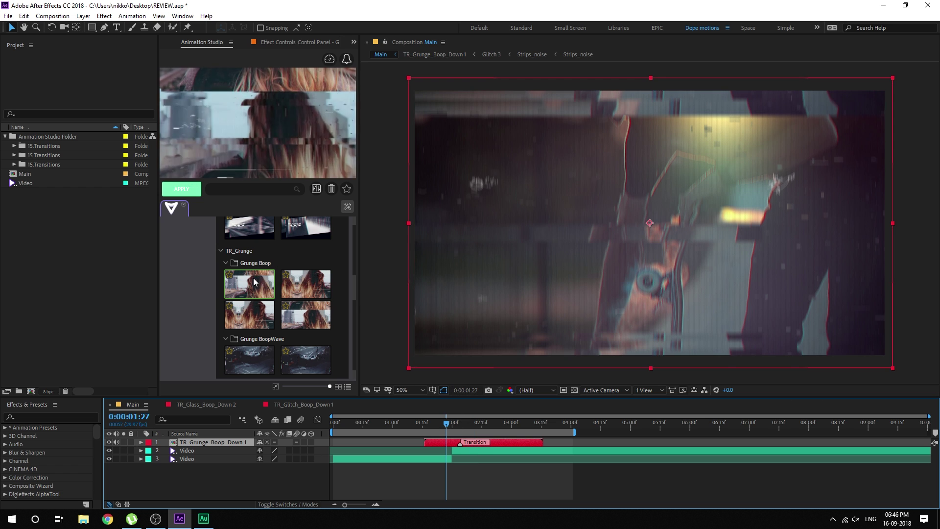
pyautogui.click(306, 286)
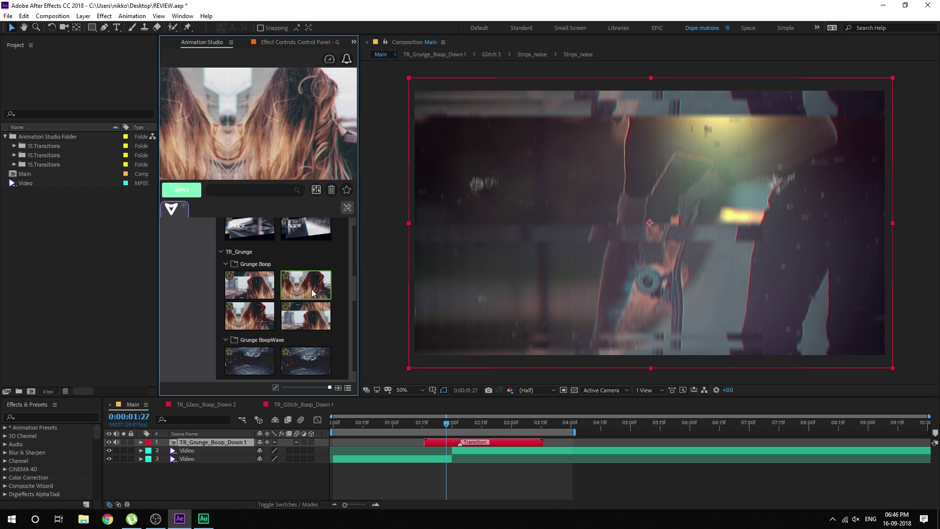
pyautogui.click(273, 321)
pyautogui.scroll(-3, 275, 322)
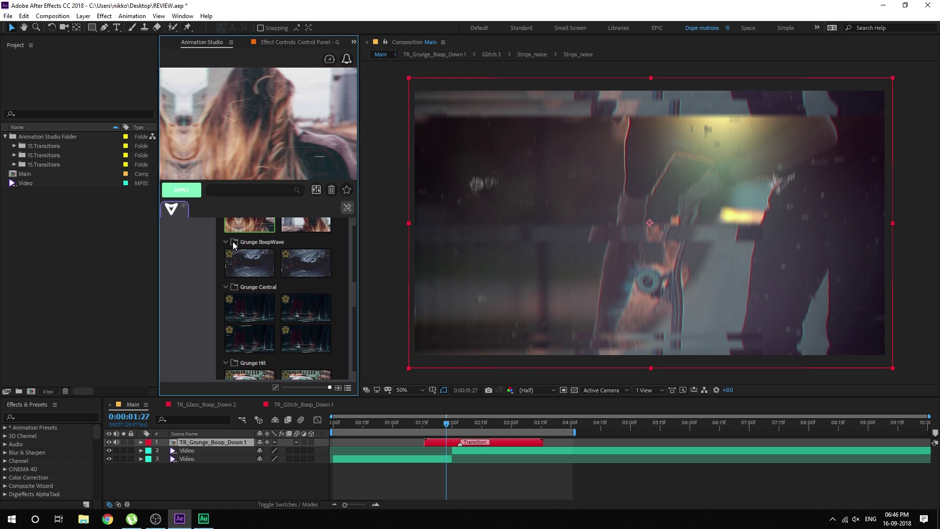
pyautogui.click(247, 258)
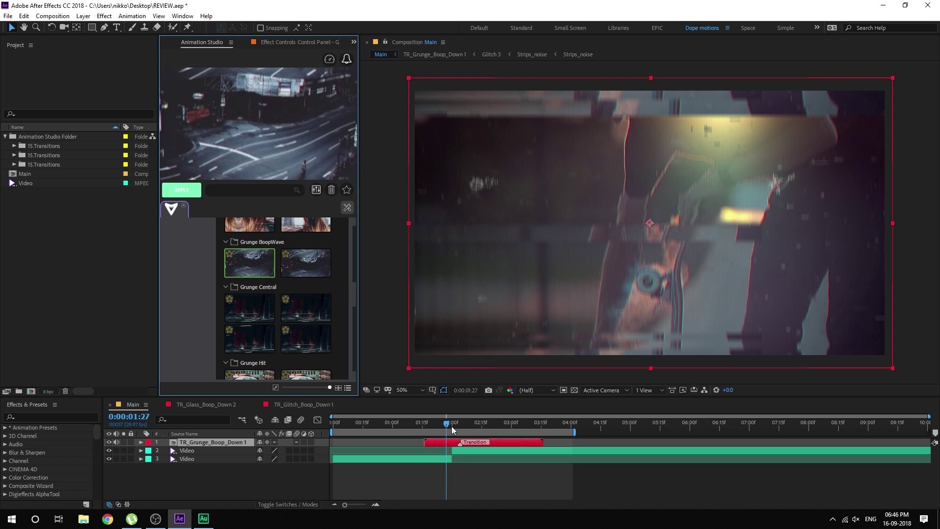
pyautogui.press('space')
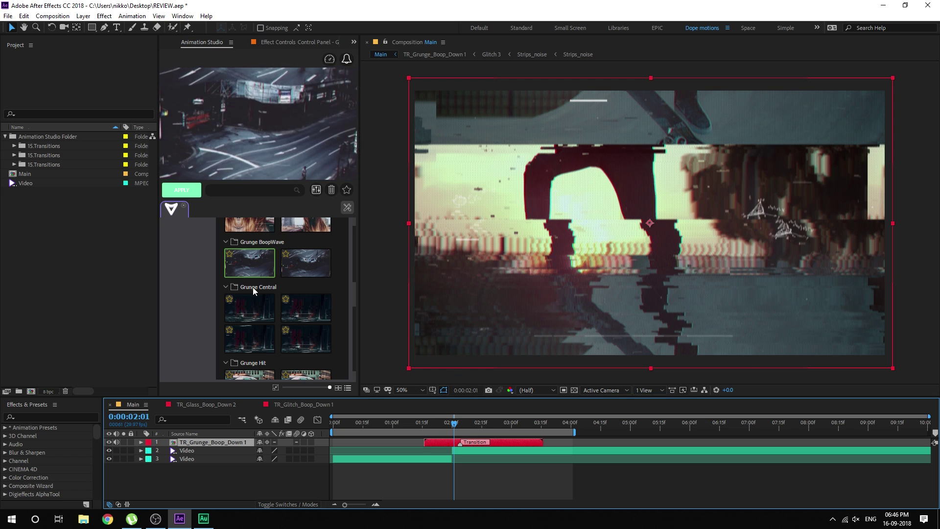
pyautogui.click(252, 306)
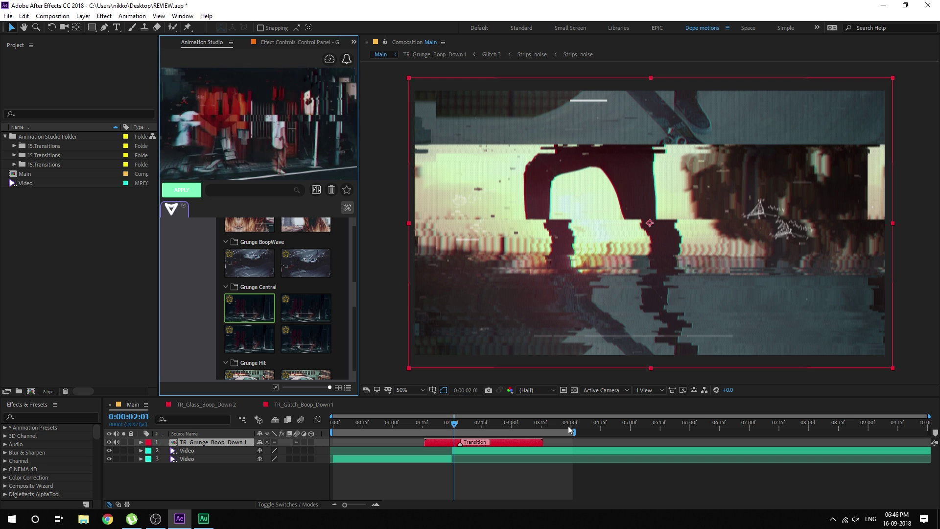
# - Delete the Grunge Boop transition layer and review the new Grunge Flash transition around the 2-second cut
pyautogui.press('Delete')
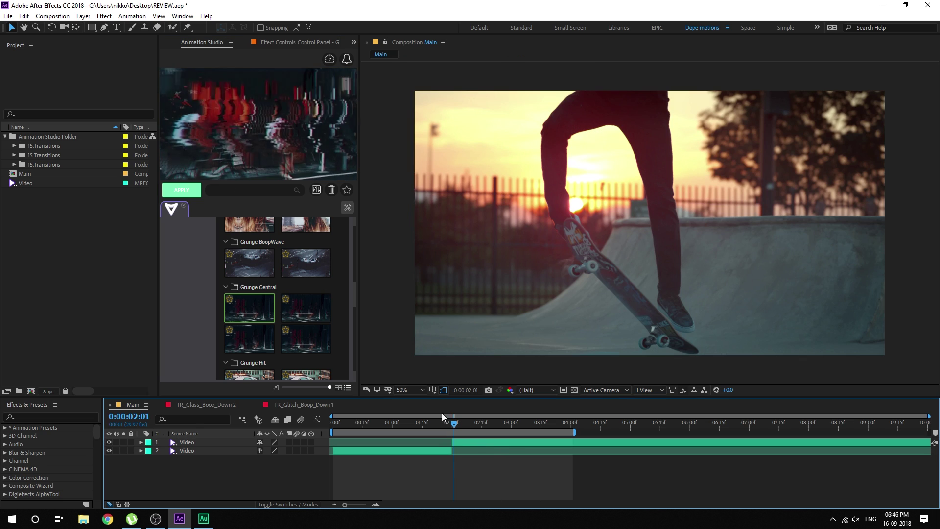
pyautogui.click(452, 422)
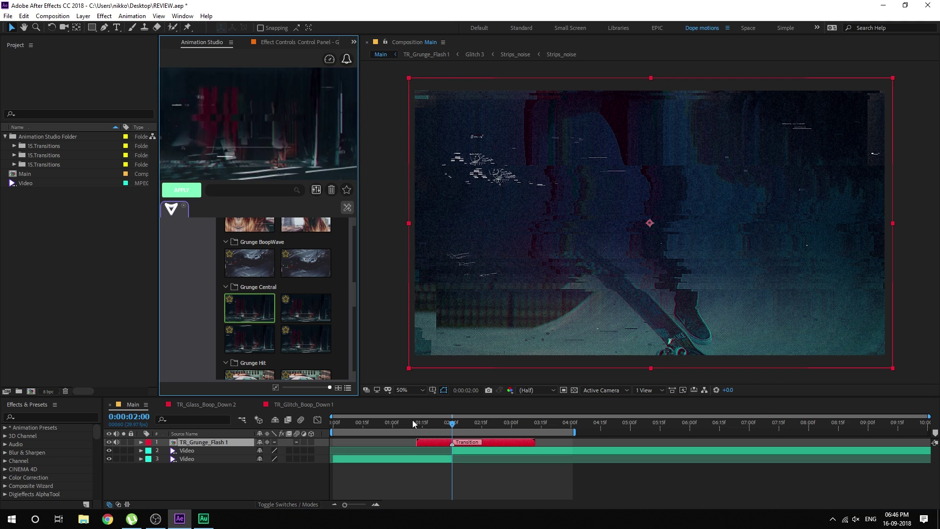
pyautogui.moveTo(413, 422); pyautogui.dragTo(461, 424)
pyautogui.press('space')
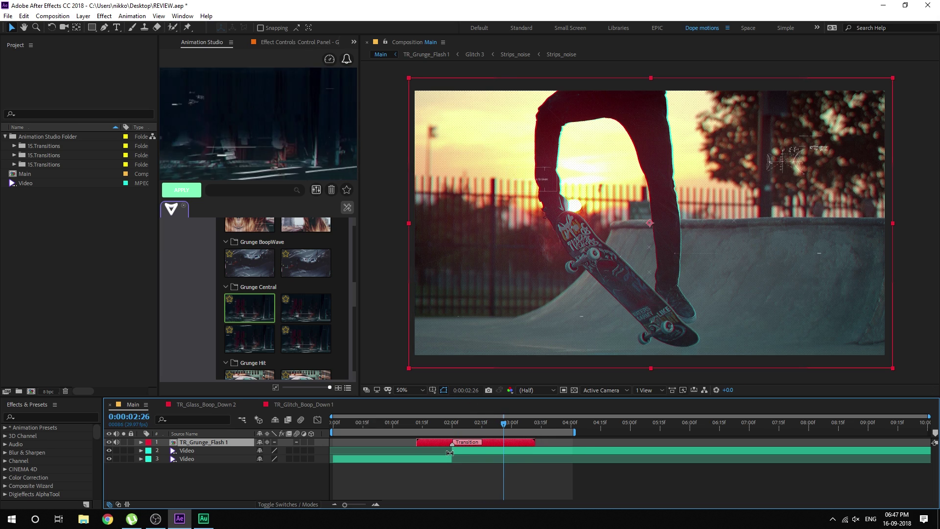
pyautogui.moveTo(438, 429); pyautogui.dragTo(462, 428)
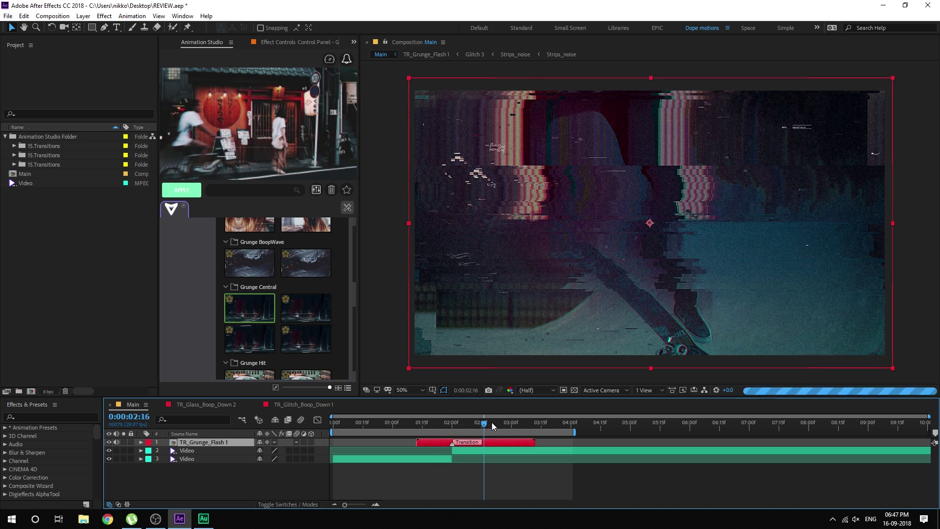
pyautogui.click(416, 422)
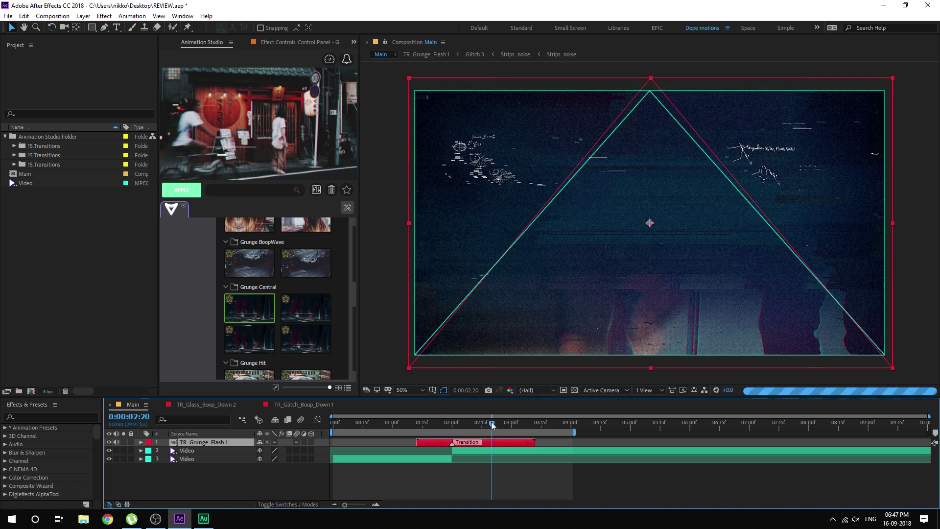
pyautogui.click(434, 422)
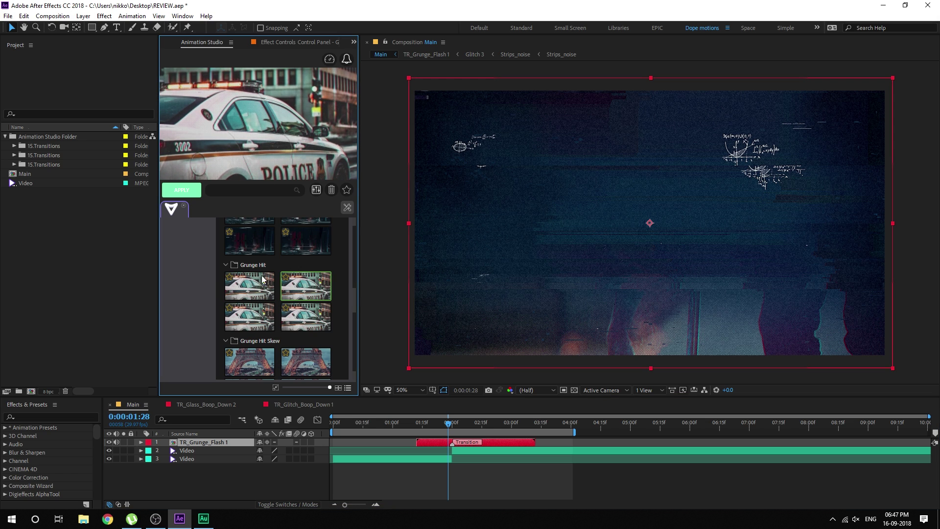
# - Preview the fourth and third Grunge Roll presets, then open the TR_Grunge_Flash 1 transition comp
pyautogui.scroll(-2, 278, 283)
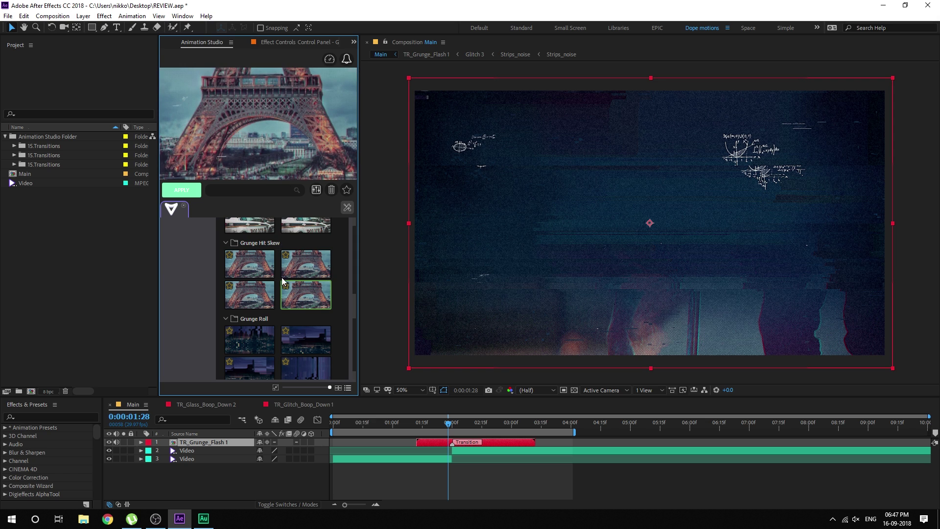
pyautogui.scroll(-3, 280, 294)
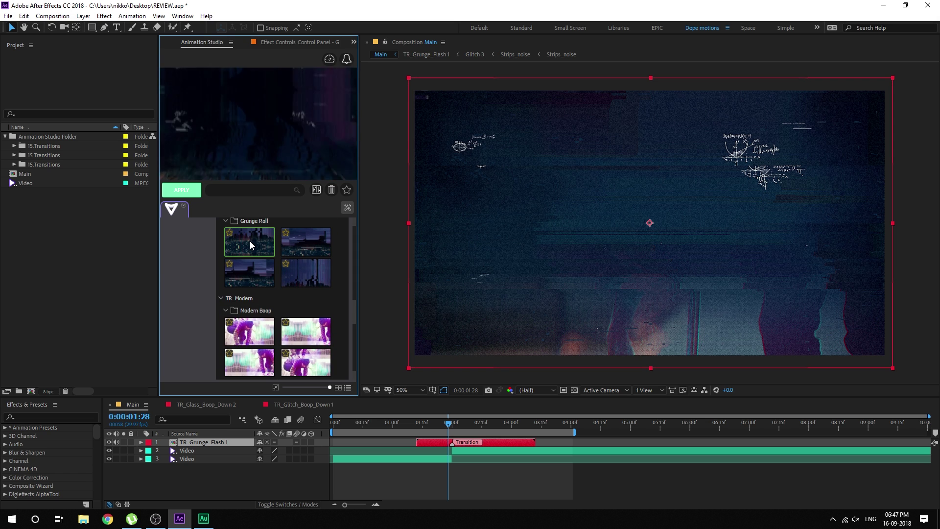
pyautogui.click(305, 278)
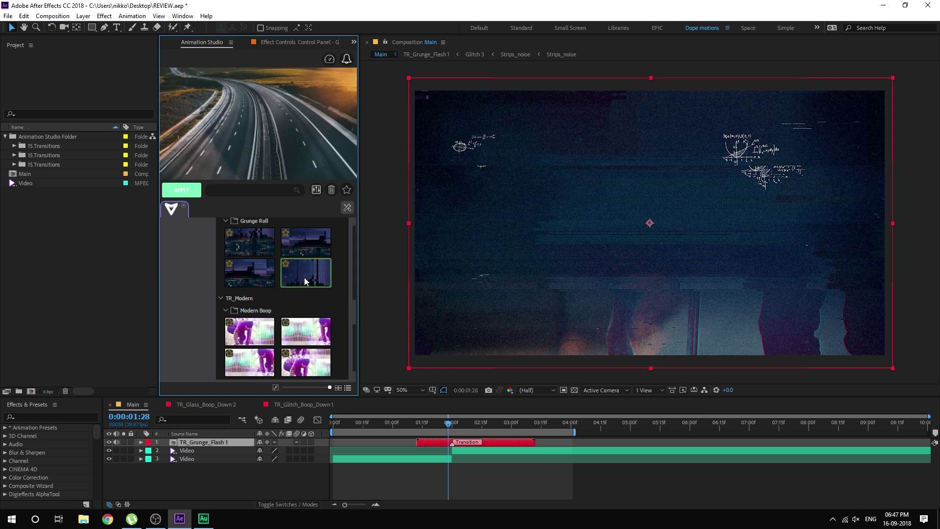
pyautogui.click(250, 278)
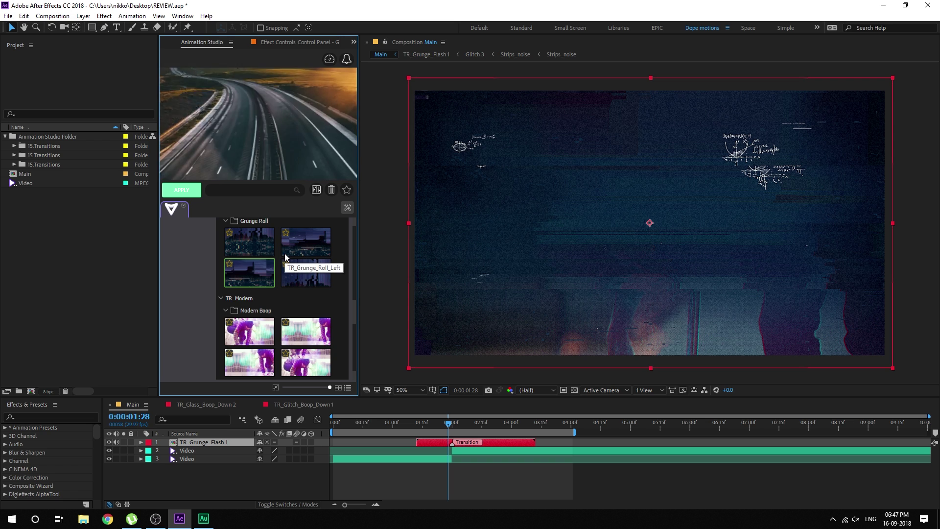
pyautogui.click(391, 408)
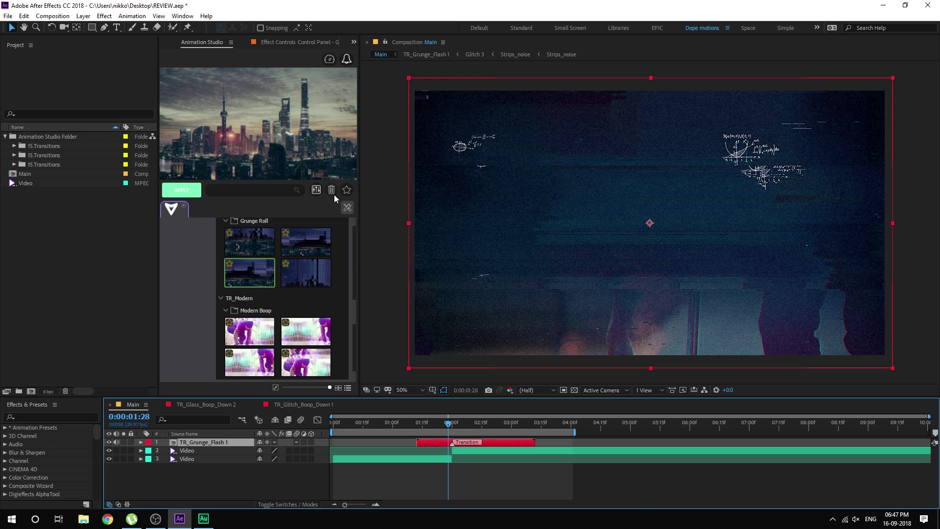
pyautogui.click(317, 190)
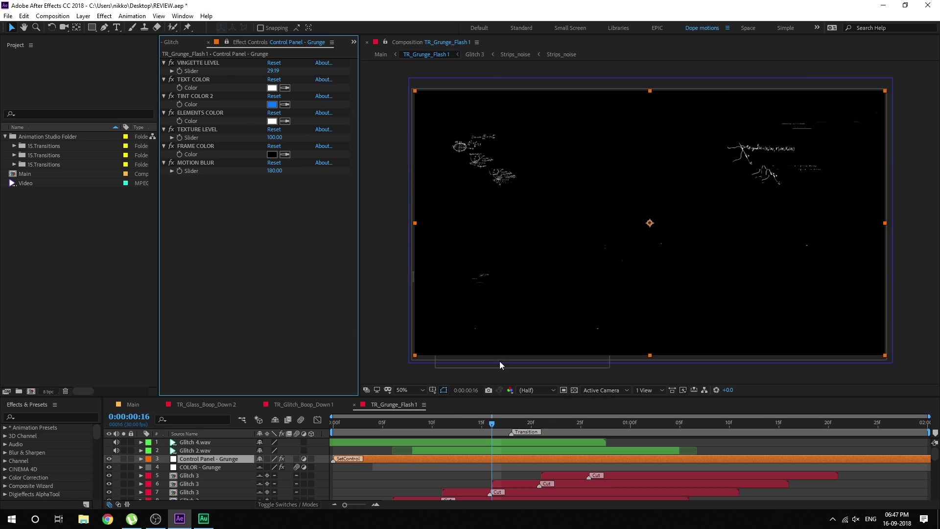
# - In Main, set the Grunge Tint Color 2 to red and Frame Color to white, then close the extra transition comps
pyautogui.click(151, 405)
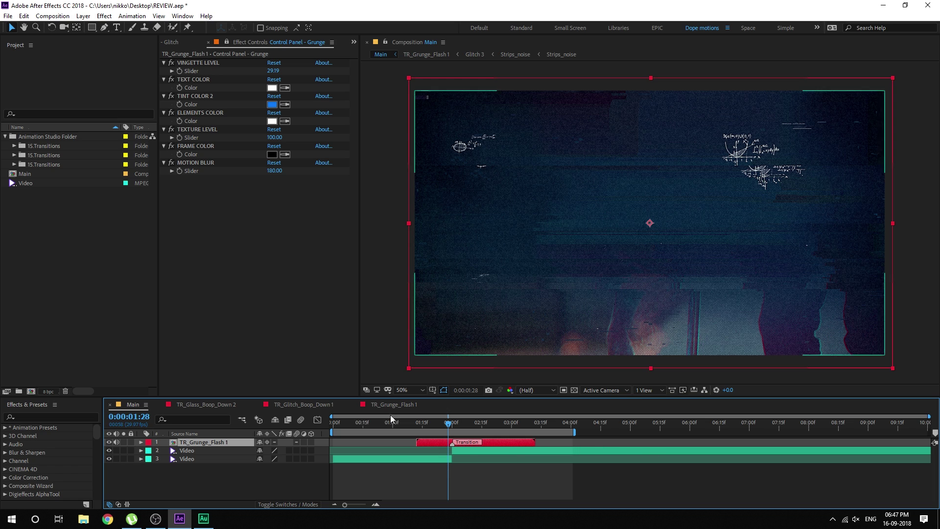
pyautogui.click(271, 105)
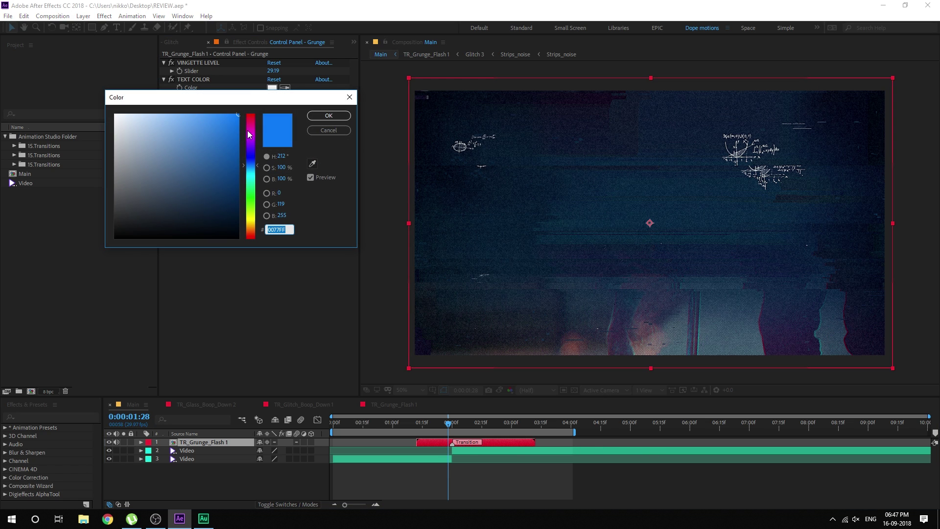
pyautogui.moveTo(249, 135); pyautogui.dragTo(249, 114)
pyautogui.click(329, 115)
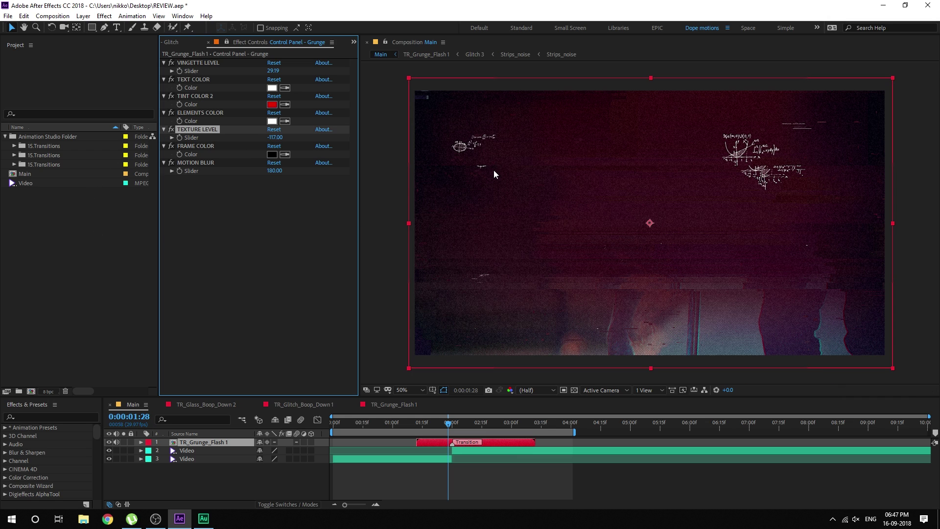
pyautogui.click(272, 155)
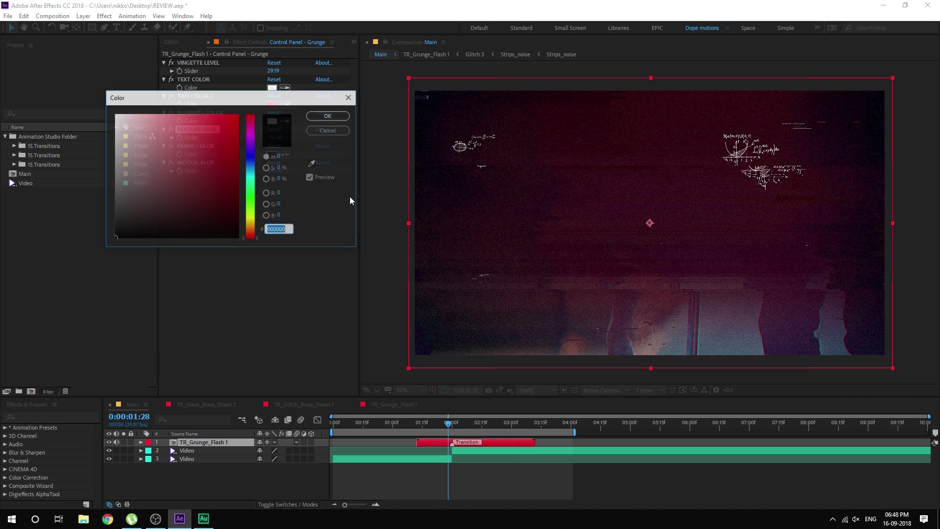
pyautogui.click(329, 116)
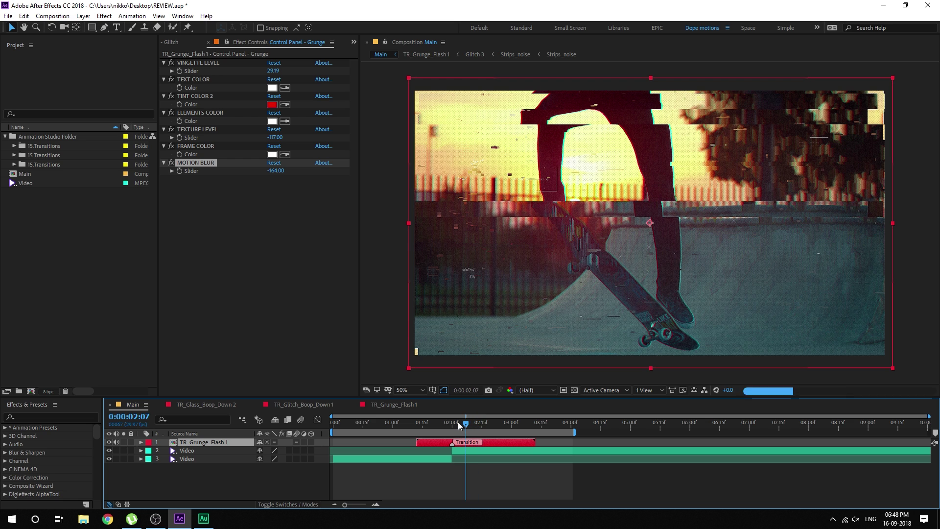
pyautogui.click(160, 406)
pyautogui.click(160, 406)
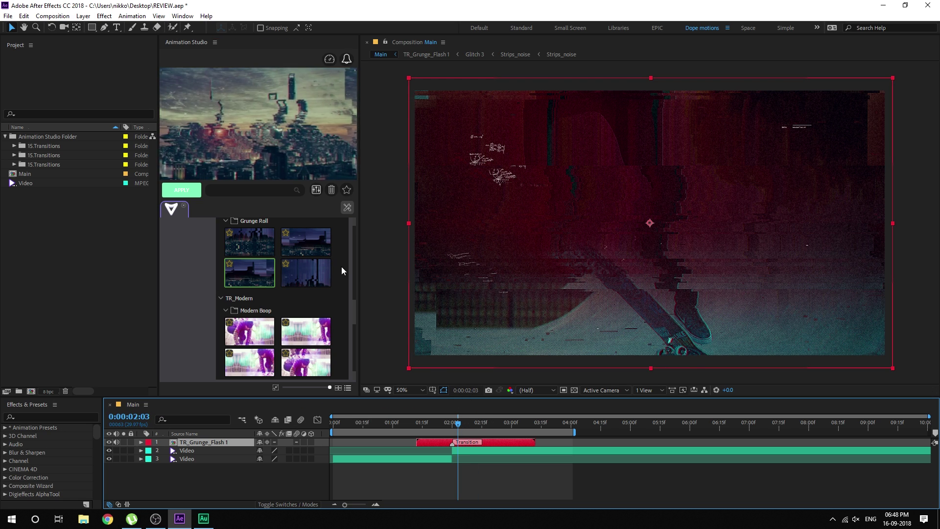
# - Delete the TR_Grunge_Flash 1 transition layer from Main while browsing the TR_Modern category
pyautogui.scroll(-2, 351, 307)
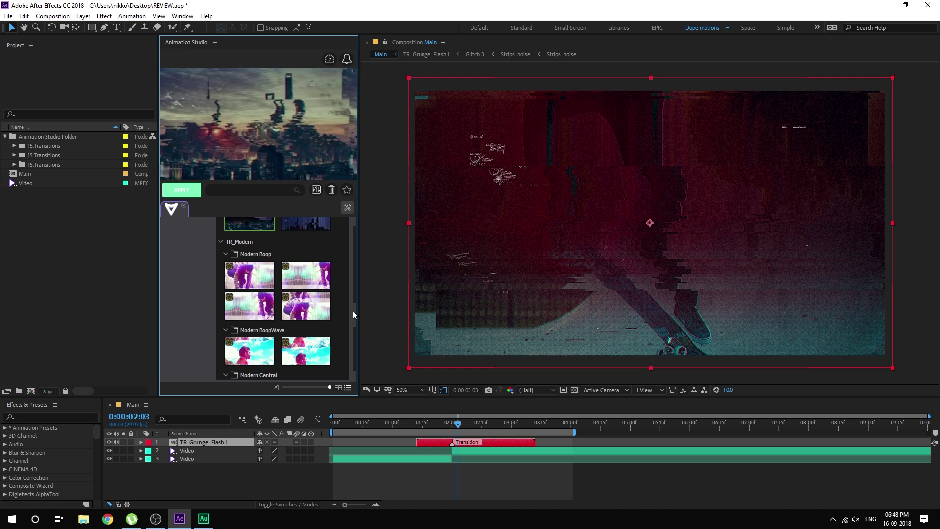
pyautogui.click(229, 241)
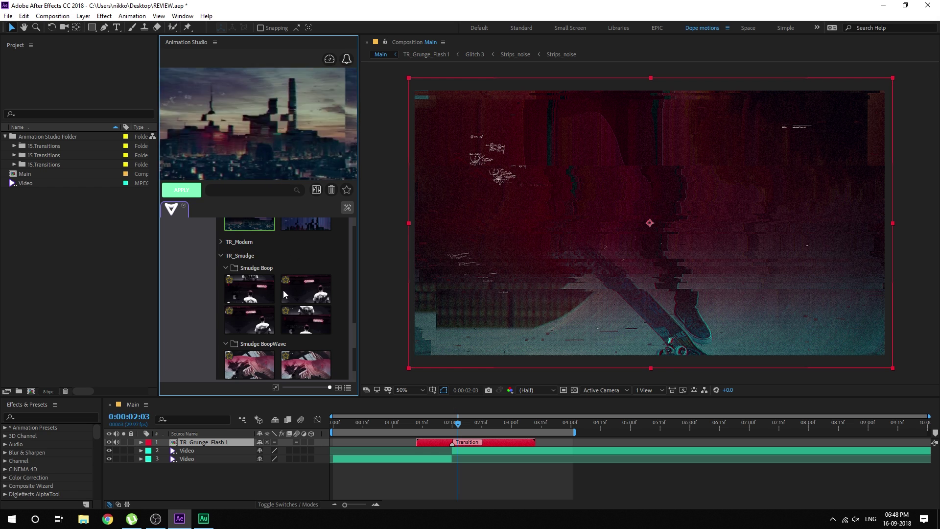
pyautogui.click(222, 240)
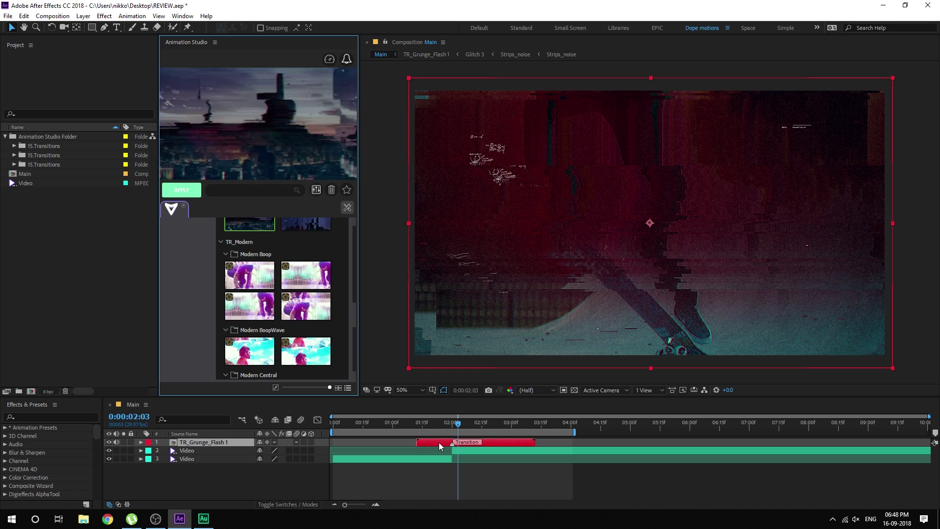
pyautogui.press('Delete')
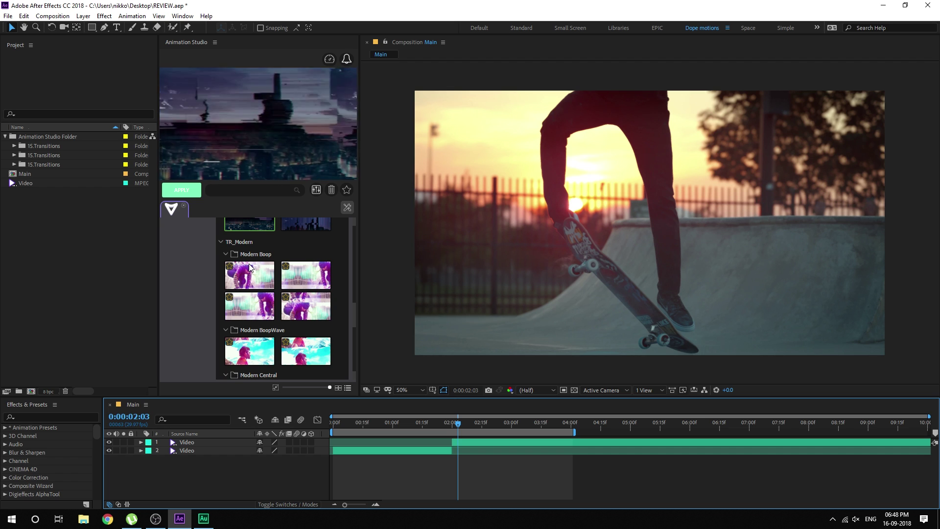
# - Choose the third Modern Central preset and park the playhead at the 0:00:02:00 cut
pyautogui.click(249, 263)
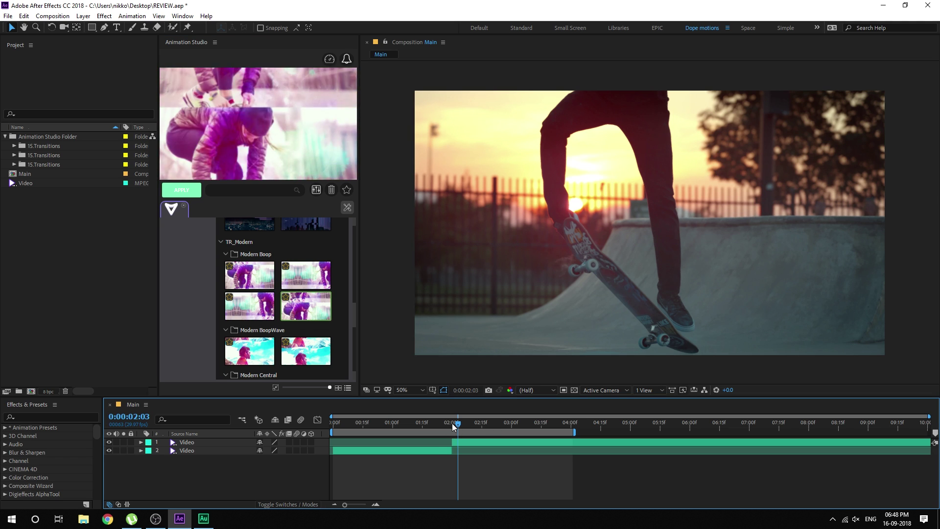
pyautogui.scroll(-2, 283, 328)
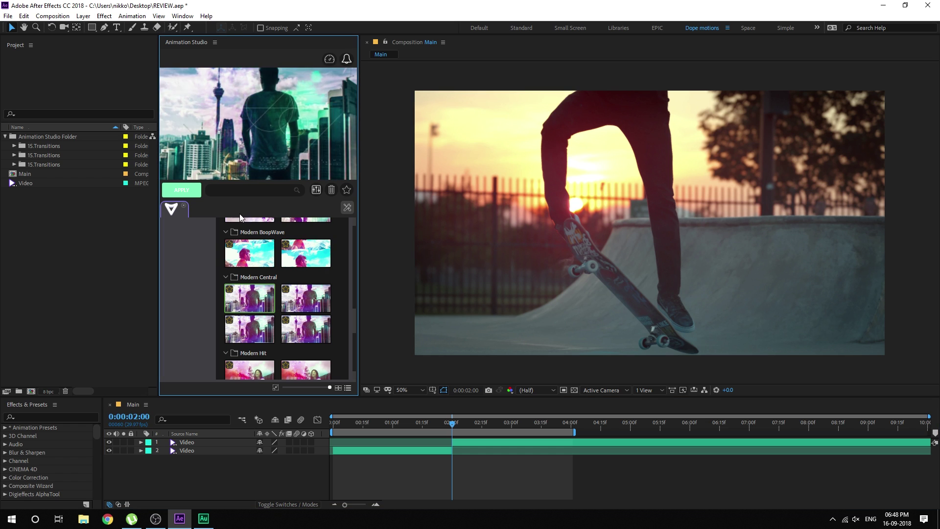
pyautogui.click(303, 299)
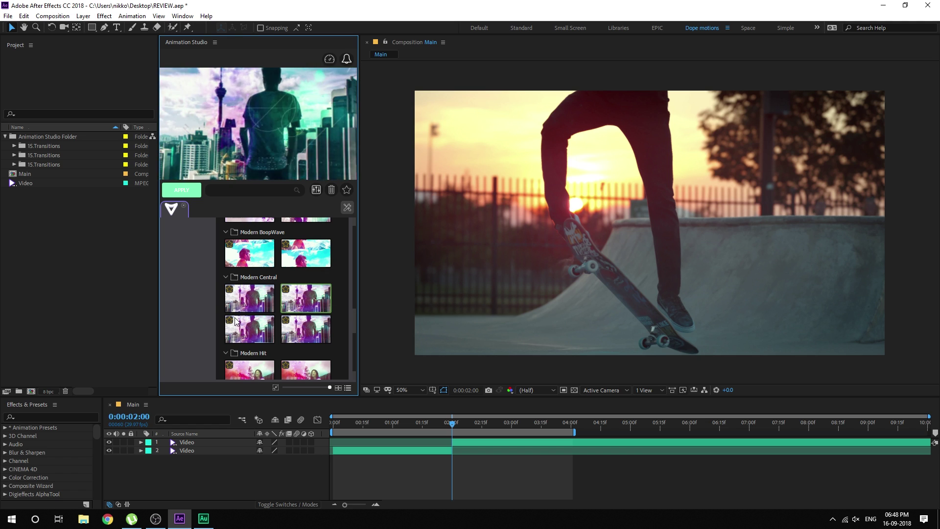
pyautogui.click(256, 330)
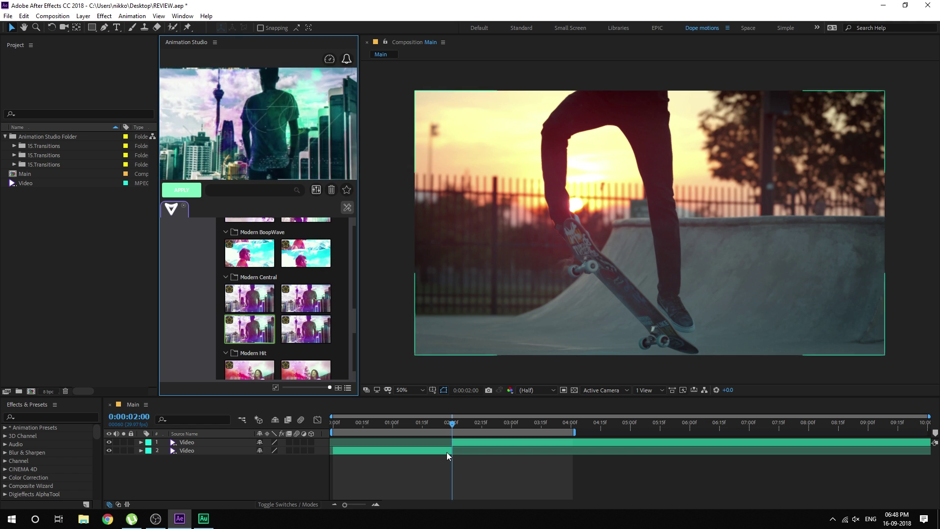
pyautogui.click(433, 424)
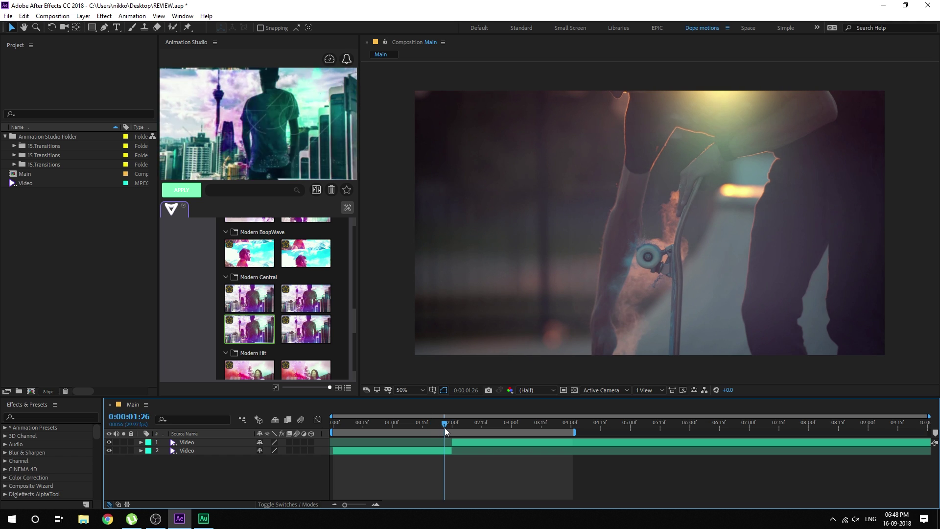
pyautogui.click(450, 428)
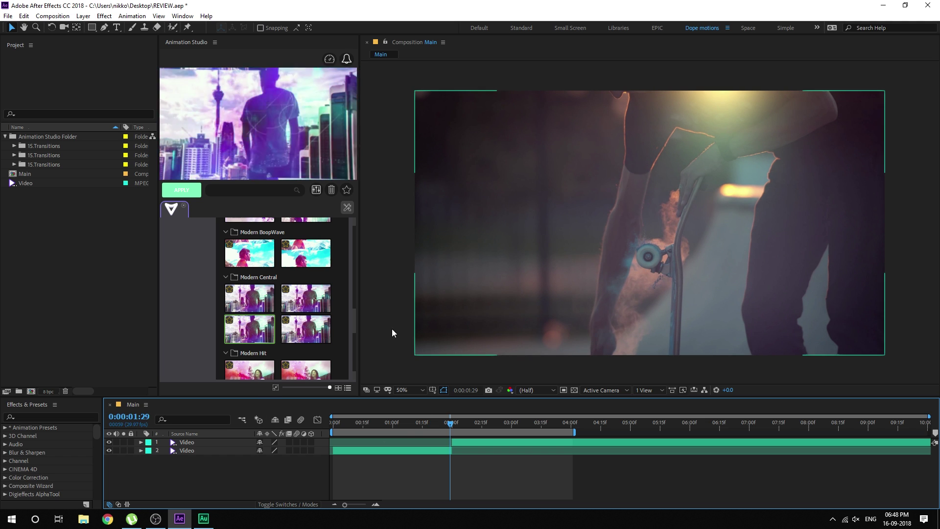
pyautogui.moveTo(453, 429)
pyautogui.mouseDown()
pyautogui.moveTo(479, 430)
pyautogui.moveTo(452, 428)
pyautogui.mouseUp()
pyautogui.click(240, 341)
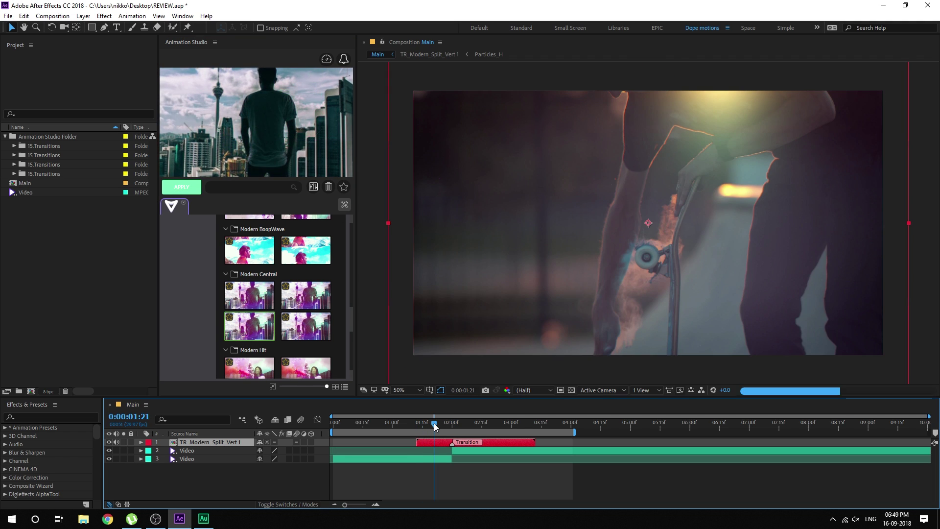
# - Apply TR_Modern_Split_Vert1 at the cut and scrub from 0:00:01:08 to 0:00:02:22 to preview it
pyautogui.click(452, 426)
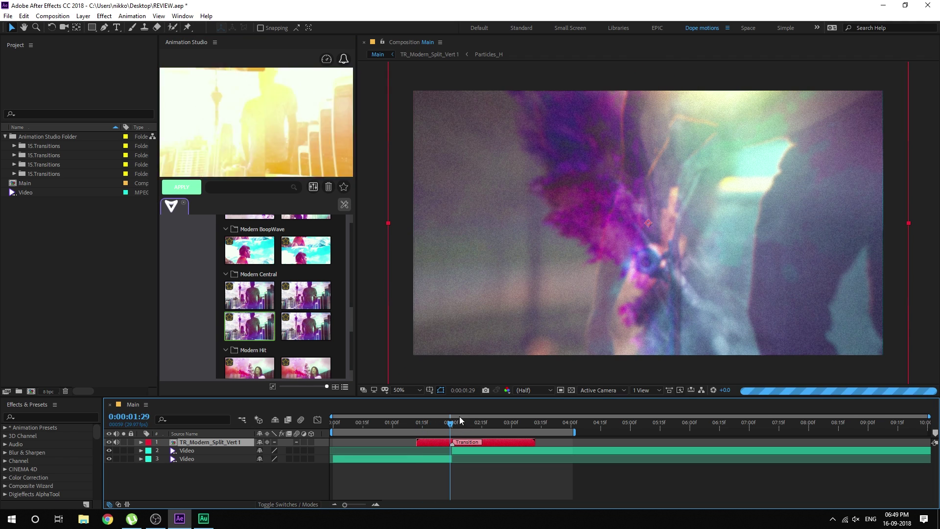
pyautogui.click(472, 423)
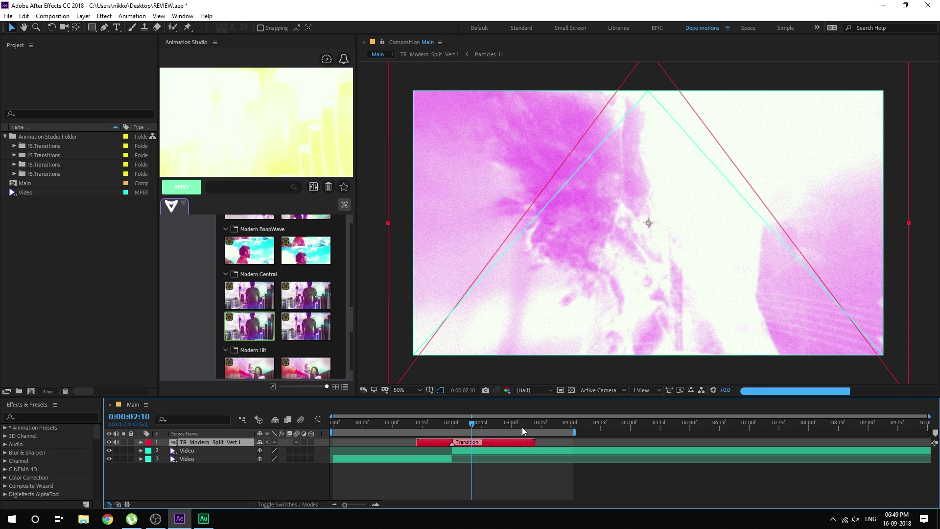
pyautogui.click(496, 423)
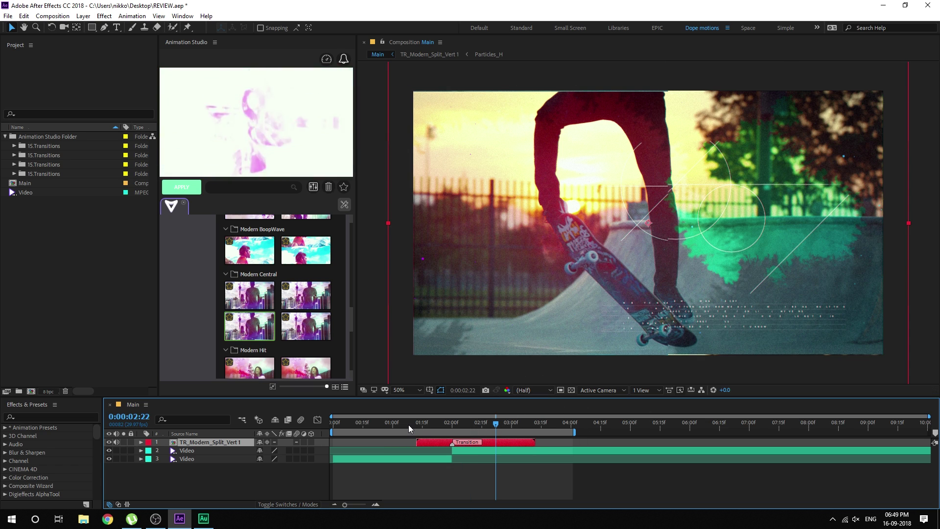
pyautogui.click(409, 424)
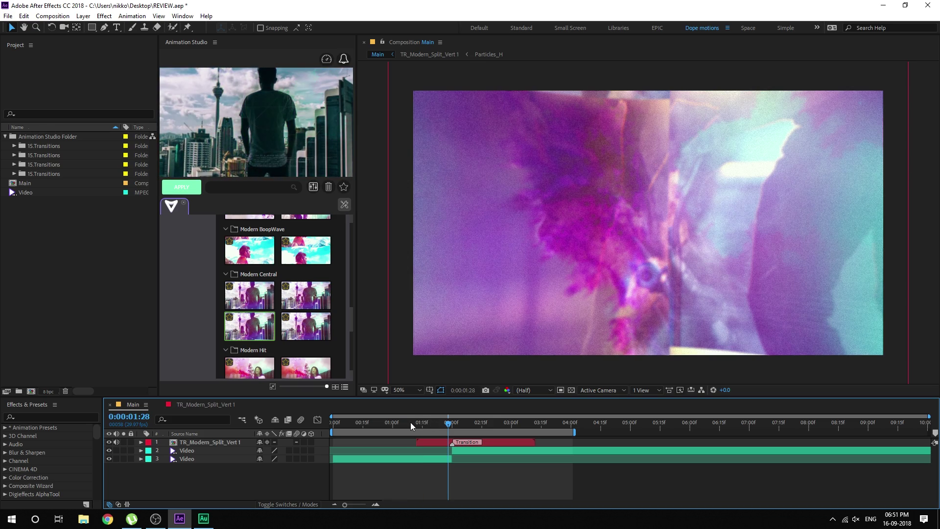
pyautogui.moveTo(411, 423); pyautogui.dragTo(486, 425)
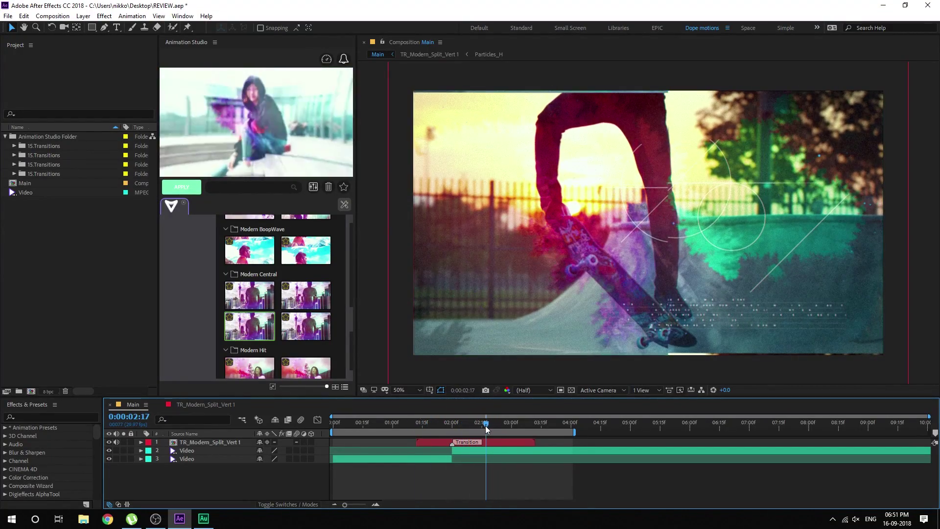
# - Preview the Modern Hit, Modern Hit Skew and Modern Roll transition presets
pyautogui.scroll(-2, 294, 291)
pyautogui.click(262, 281)
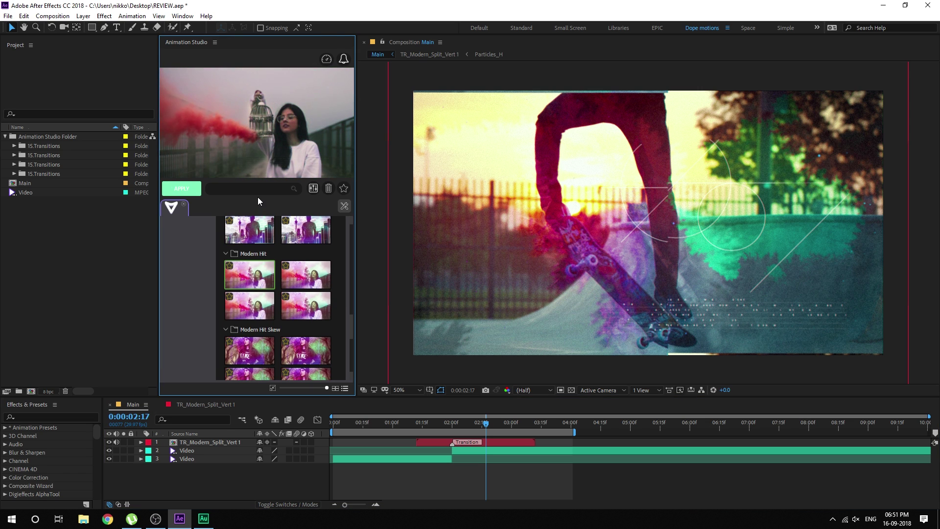
pyautogui.click(302, 280)
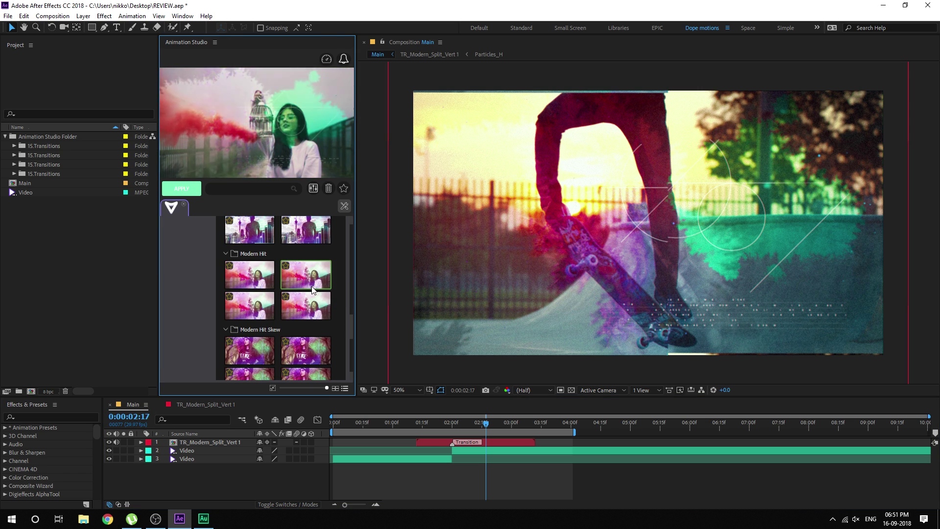
pyautogui.scroll(-2, 268, 286)
pyautogui.click(256, 249)
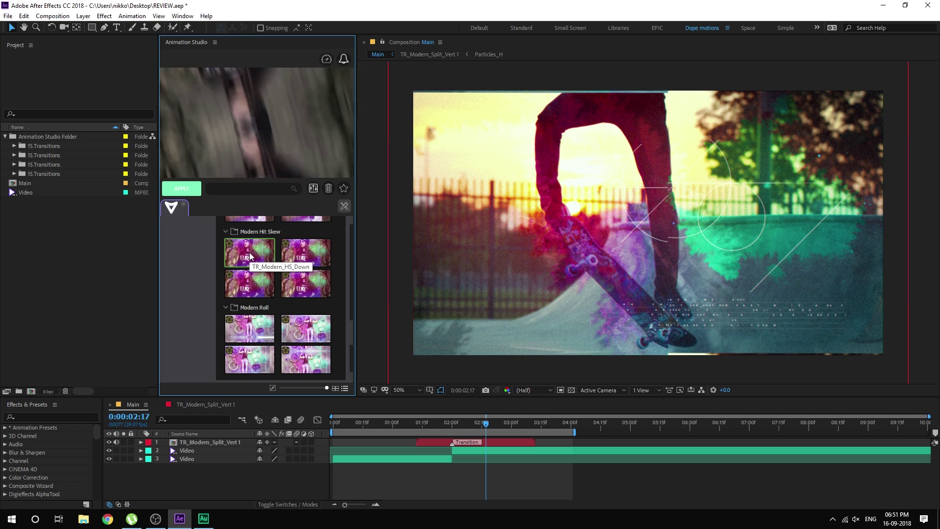
pyautogui.scroll(-2, 250, 264)
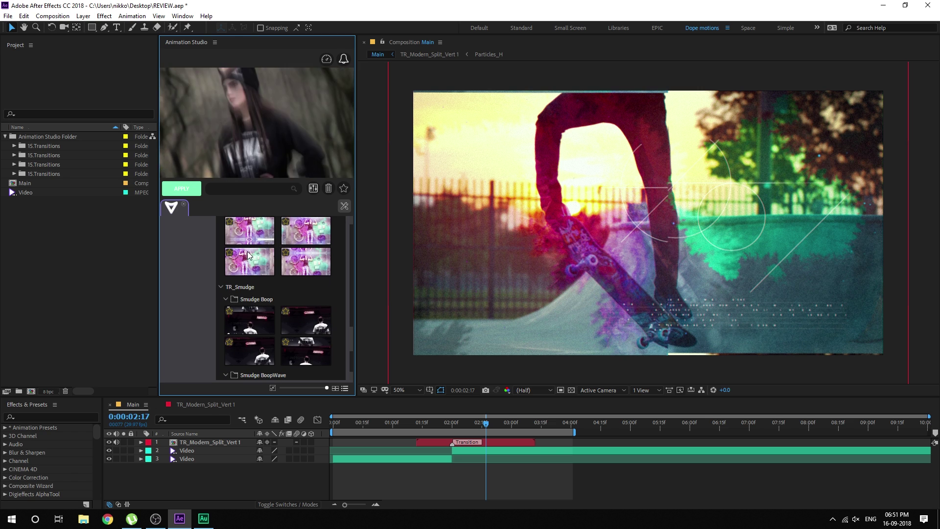
pyautogui.click(265, 269)
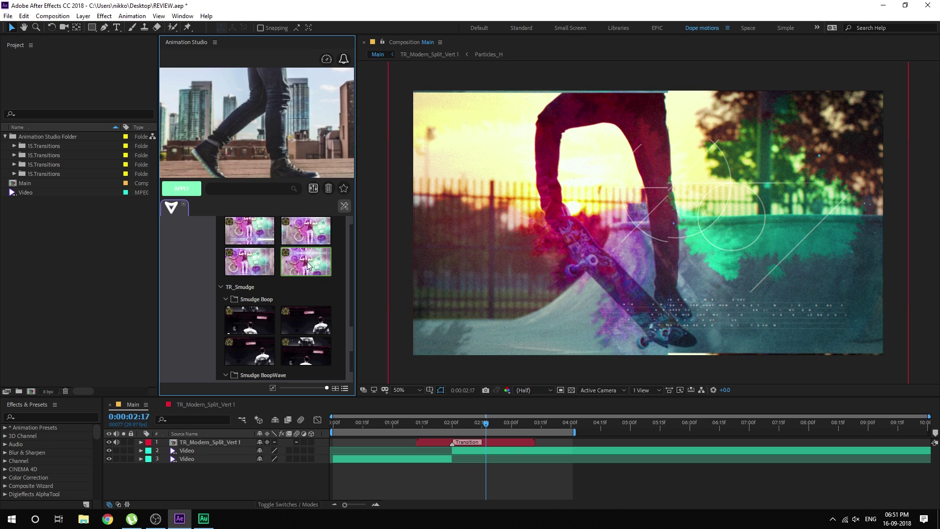
# - Preview the first and second Smudge Boop presets, then select the TR_Modern_Split_Vert 1 layer
pyautogui.scroll(-2, 311, 259)
pyautogui.scroll(2, 304, 261)
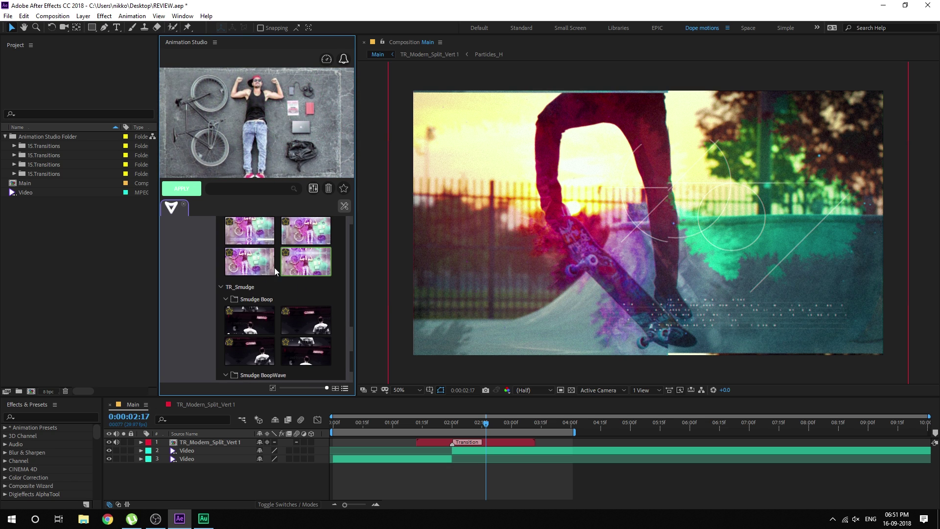
pyautogui.click(244, 318)
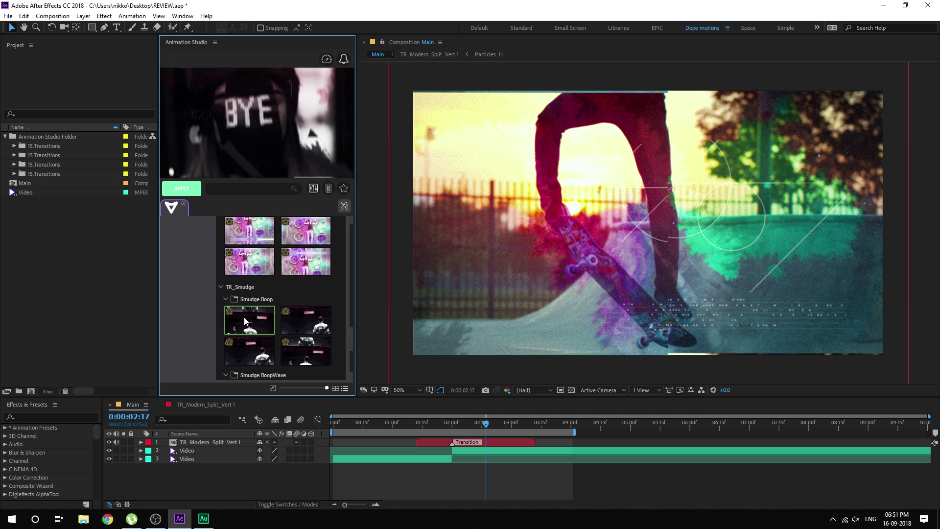
pyautogui.click(306, 327)
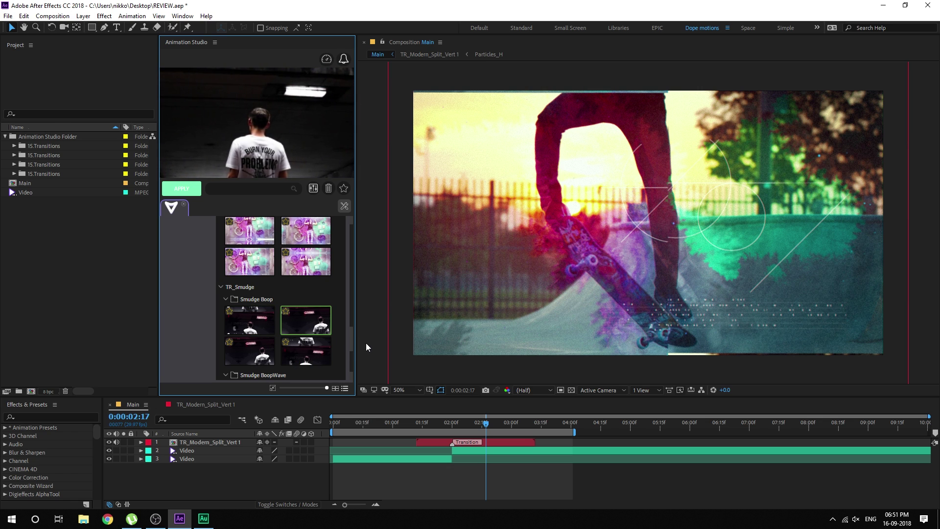
pyautogui.click(498, 443)
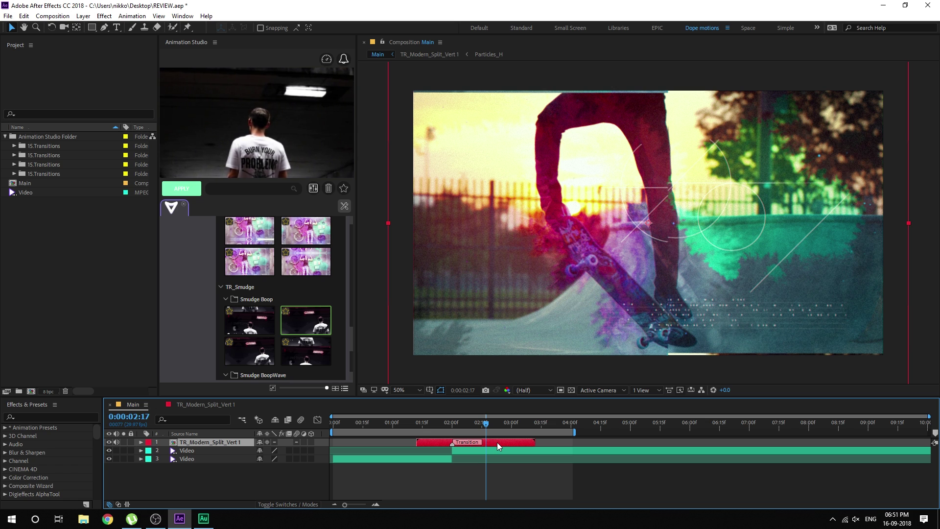
# - Replace the Modern Split transition with a Smudge Boop preset and preview it
pyautogui.press('Delete')
pyautogui.scroll(-3, 260, 282)
pyautogui.click(259, 260)
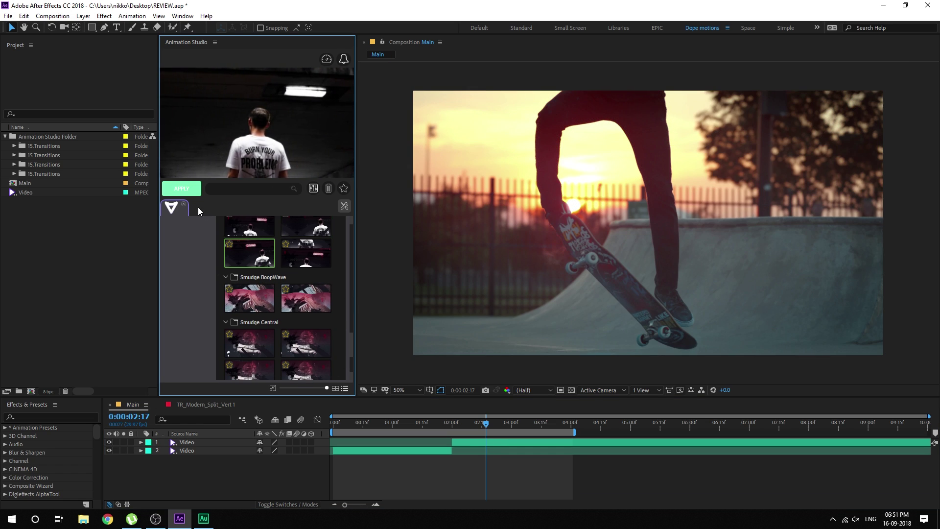
pyautogui.click(188, 191)
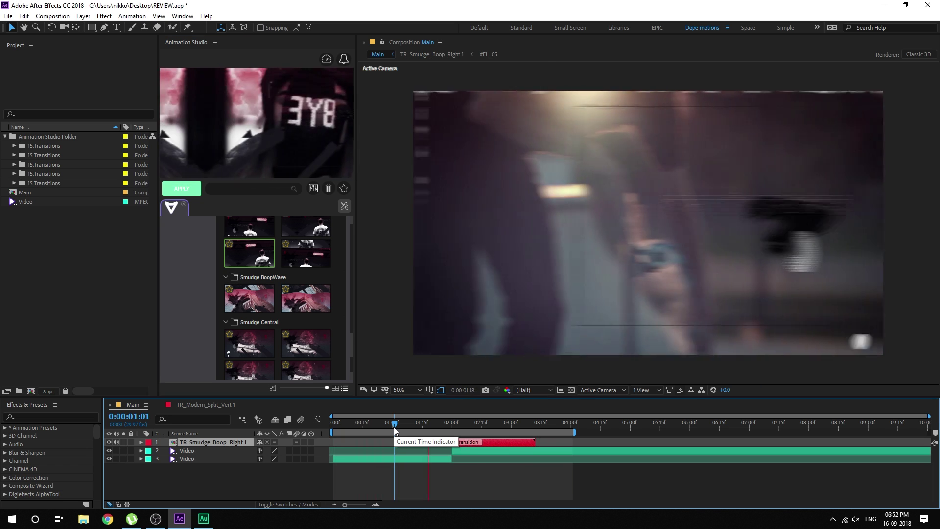
pyautogui.press('space')
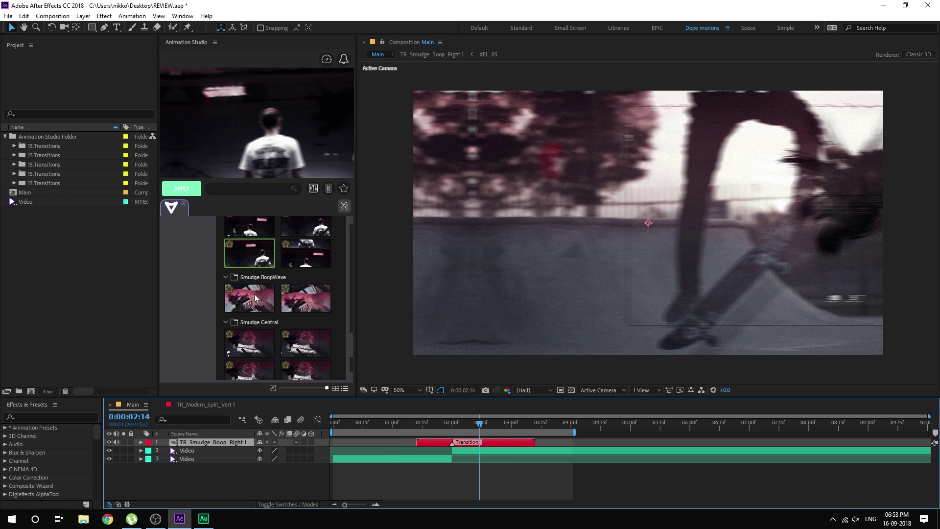
# - Preview Smudge BoopWave and Smudge Central presets, delete the Smudge Boop layer, and return the playhead to 02:00
pyautogui.click(249, 308)
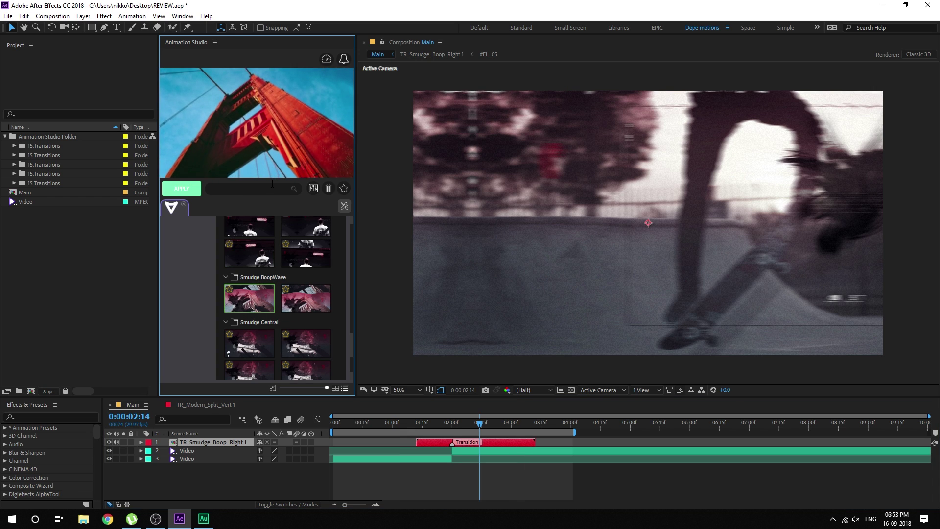
pyautogui.click(316, 293)
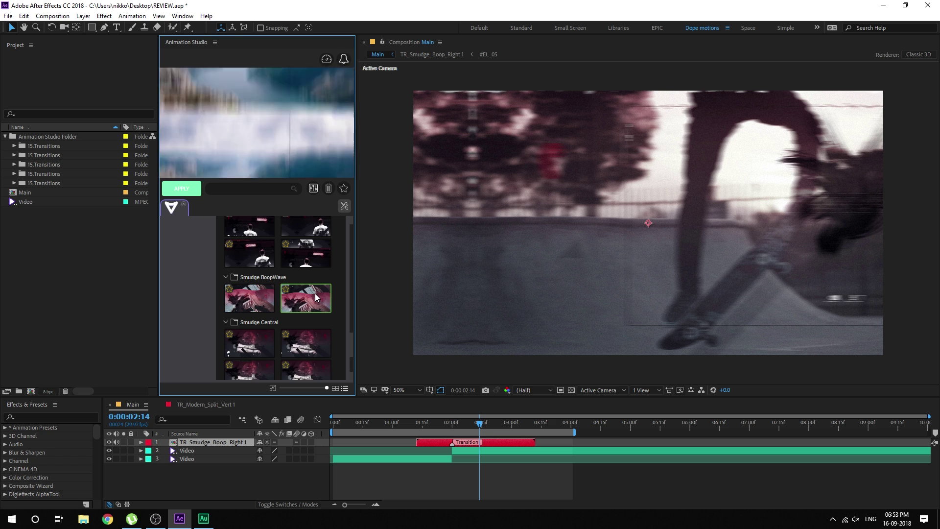
pyautogui.click(249, 348)
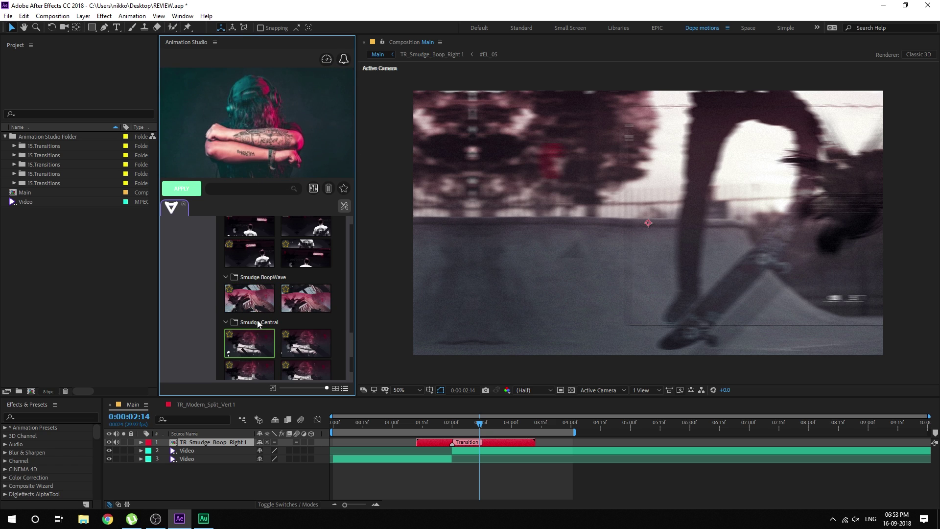
pyautogui.click(494, 442)
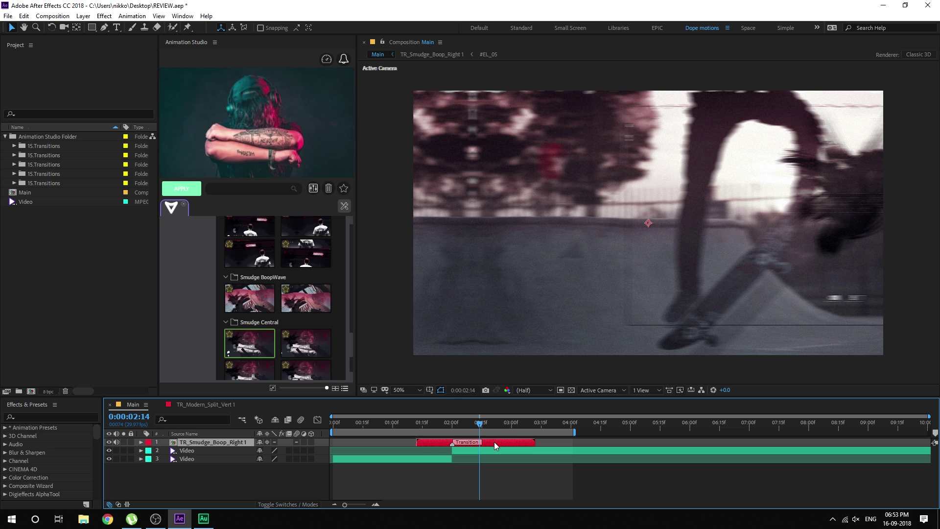
pyautogui.press('Delete')
pyautogui.moveTo(479, 423); pyautogui.dragTo(452, 426)
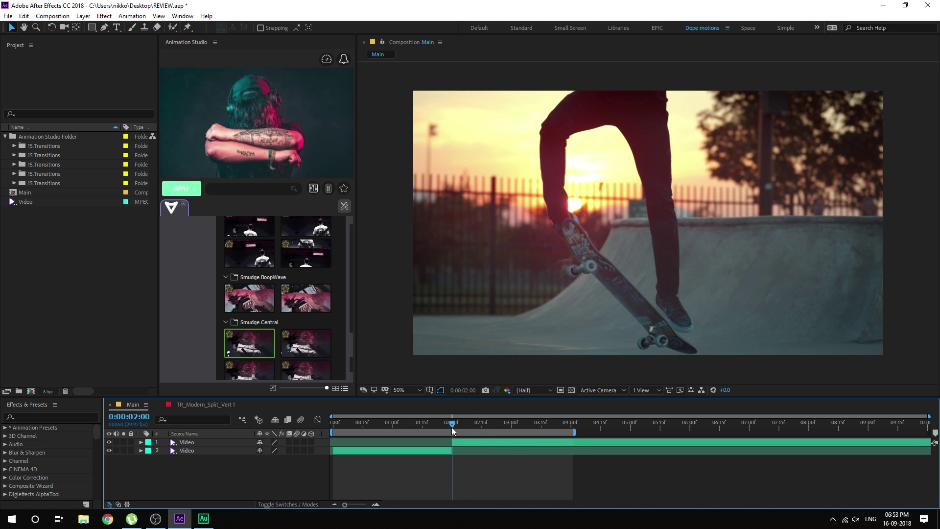
# - Apply the Smudge Flash transition at the cut and scrub through it around 0:00:02:01
pyautogui.doubleClick(249, 343)
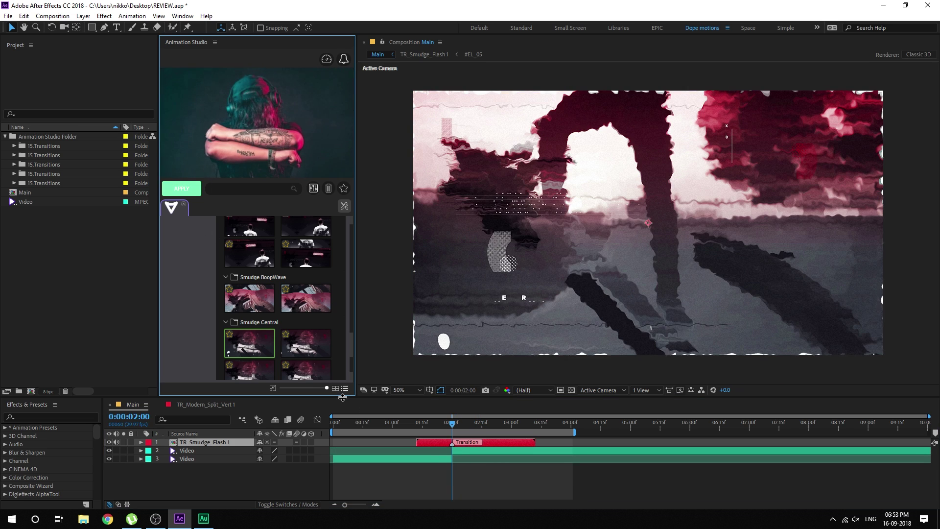
pyautogui.click(456, 423)
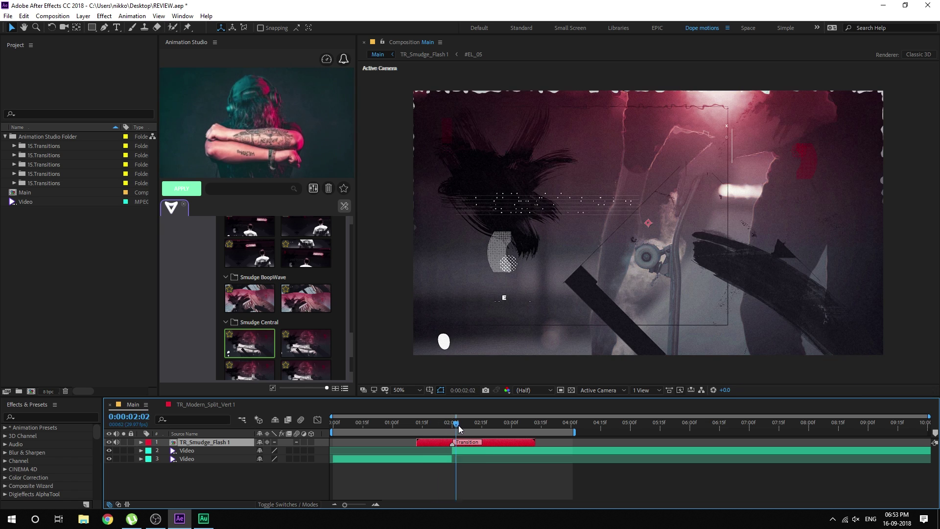
pyautogui.moveTo(459, 429); pyautogui.dragTo(453, 450)
pyautogui.click(314, 191)
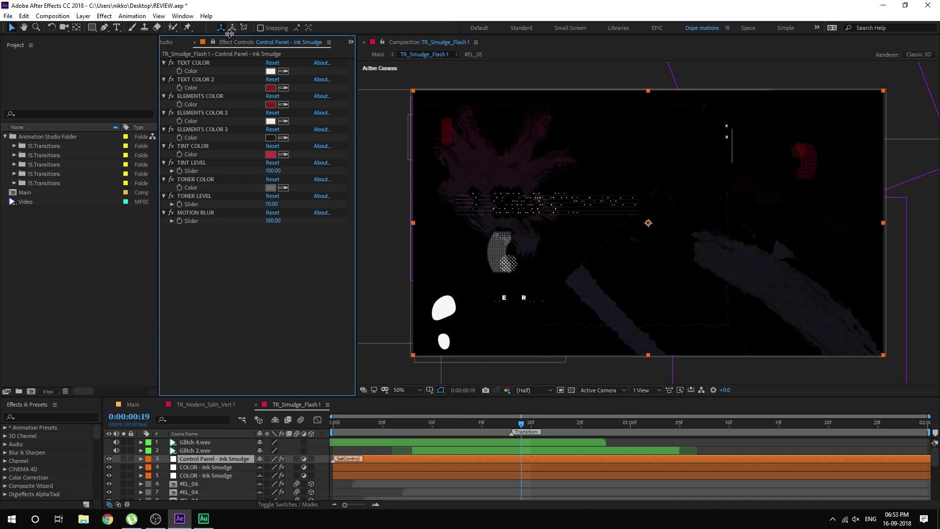
# - In Main, set the accent colour to steel blue, Tint Color to bright blue and Toner Color to white
pyautogui.click(133, 405)
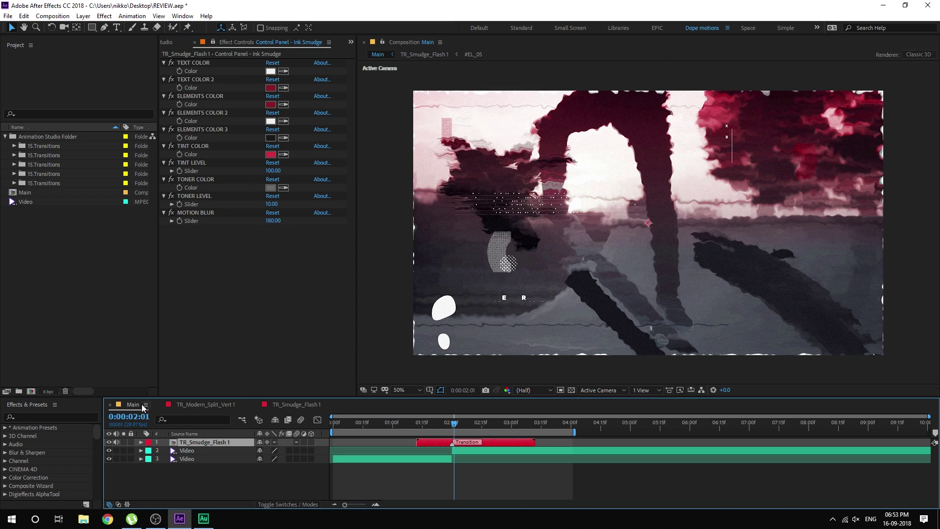
pyautogui.click(271, 105)
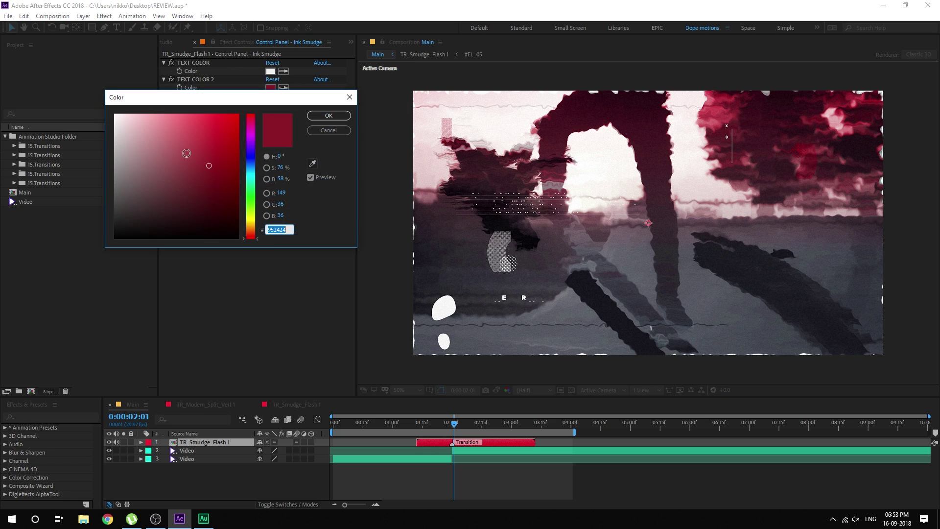
pyautogui.moveTo(256, 178); pyautogui.dragTo(258, 170)
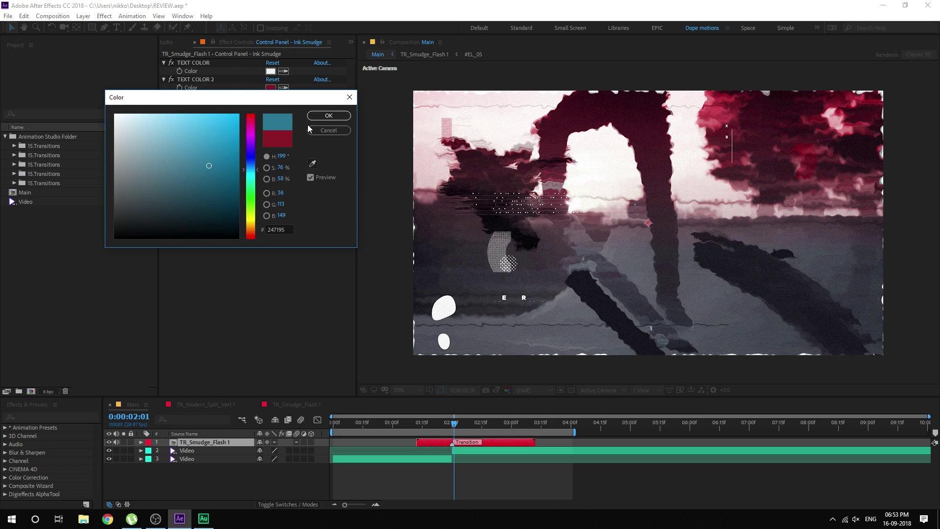
pyautogui.click(331, 116)
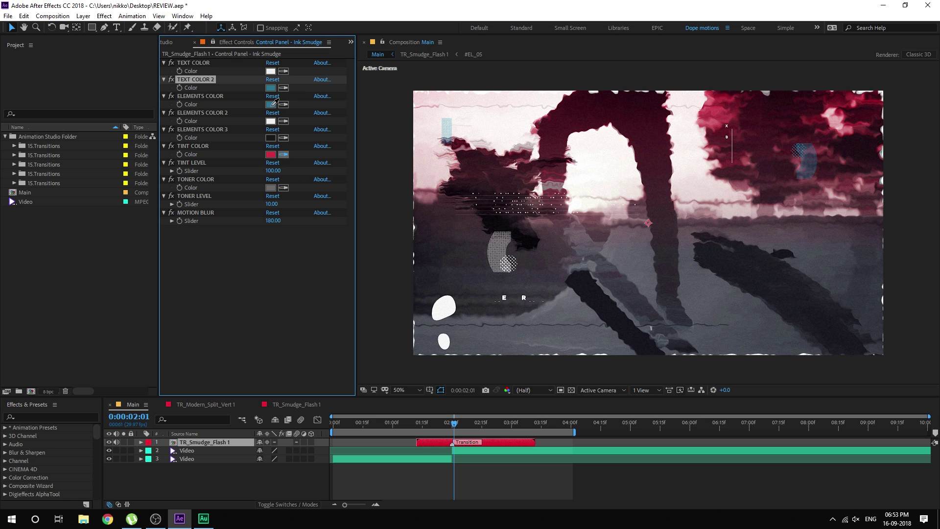
pyautogui.click(272, 105)
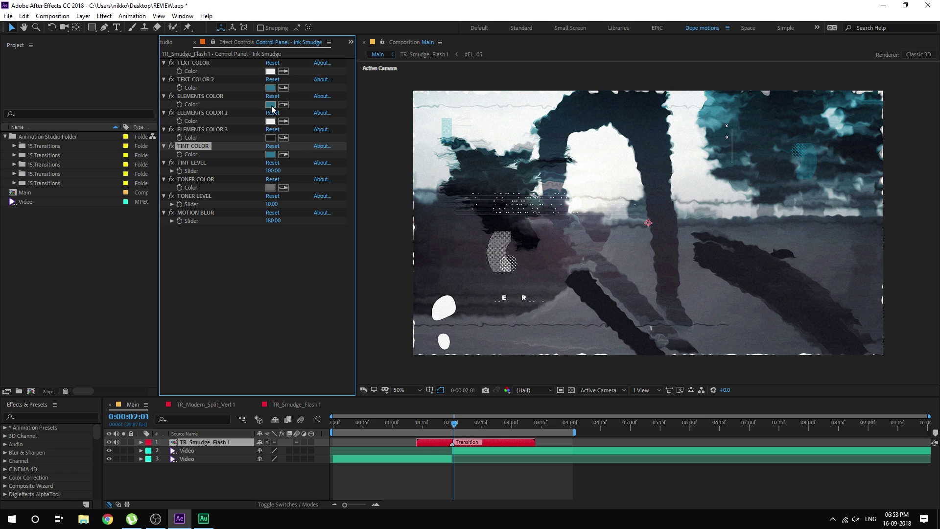
pyautogui.click(271, 155)
pyautogui.click(338, 121)
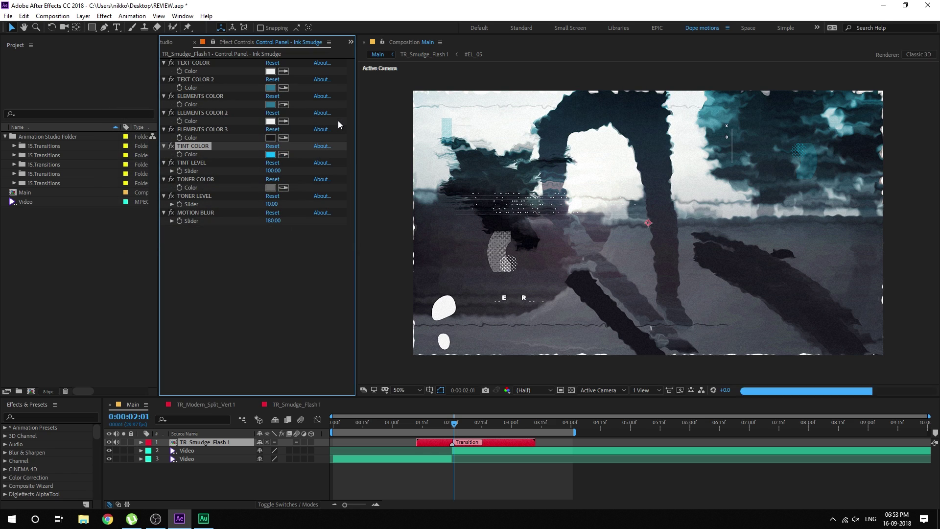
pyautogui.click(270, 187)
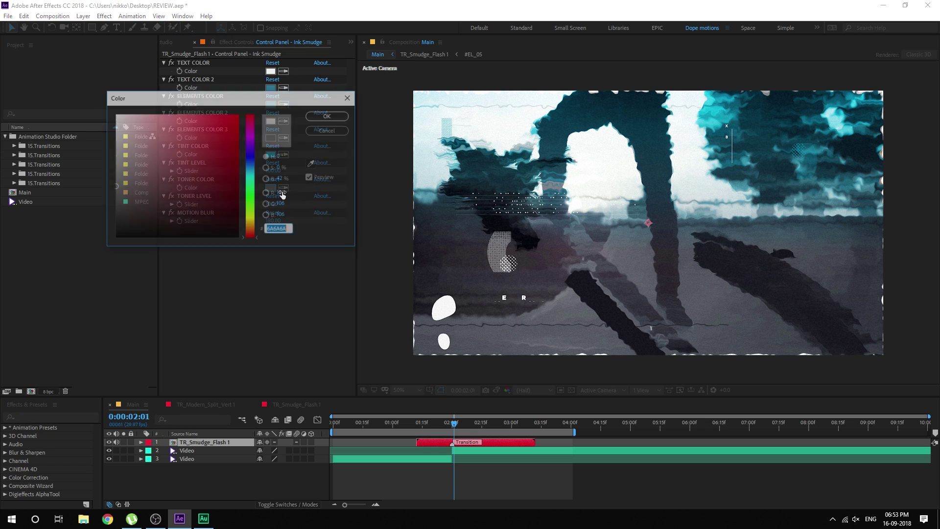
pyautogui.click(342, 120)
pyautogui.moveTo(424, 424)
pyautogui.mouseDown()
pyautogui.moveTo(501, 428)
pyautogui.moveTo(425, 442)
pyautogui.moveTo(386, 437)
pyautogui.moveTo(483, 432)
pyautogui.moveTo(433, 431)
pyautogui.mouseUp()
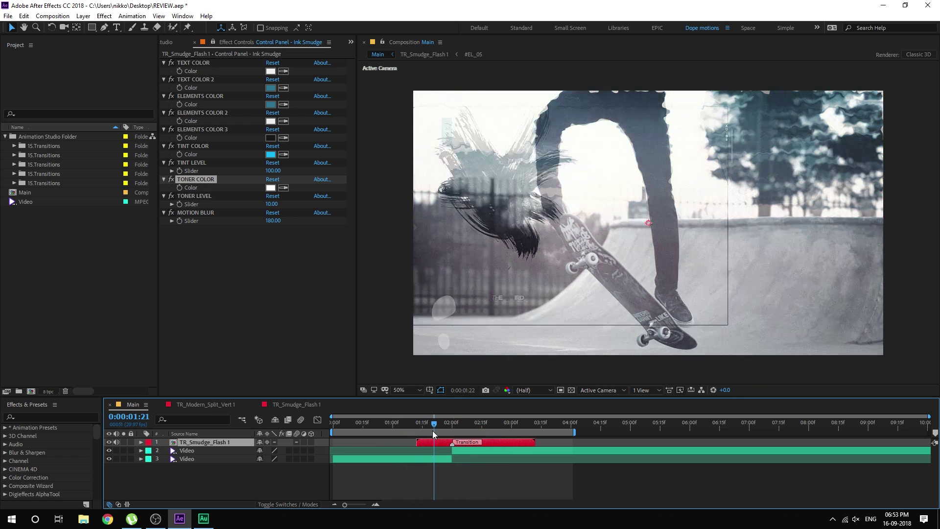
# - Return to the Animation Studio library and preview the first Smudge Hit Skew and Smudge Roll presets
pyautogui.click(174, 41)
pyautogui.scroll(-5, 274, 282)
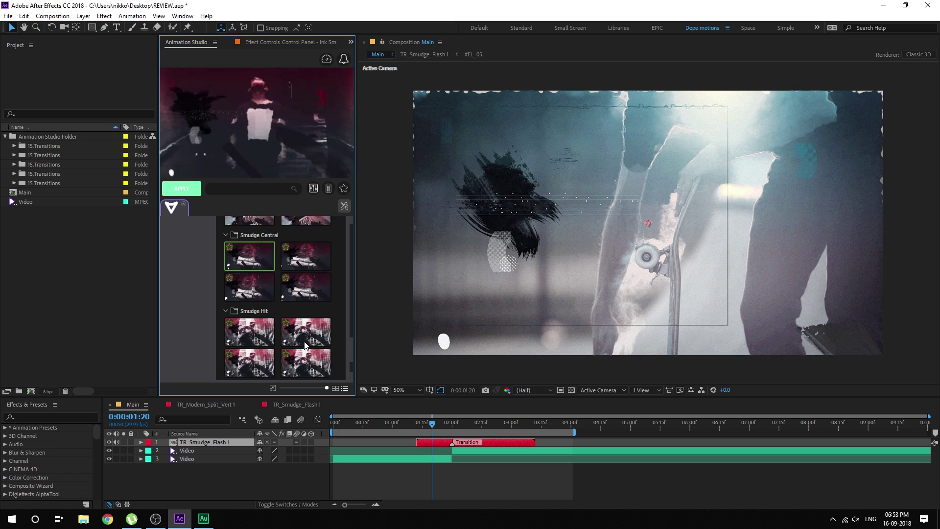
pyautogui.scroll(-1, 275, 282)
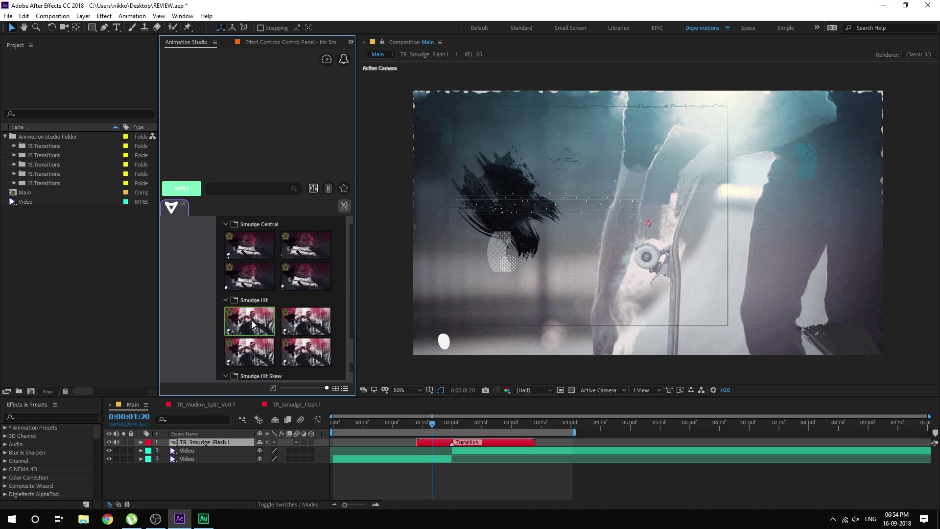
pyautogui.moveTo(252, 320)
pyautogui.click(260, 299)
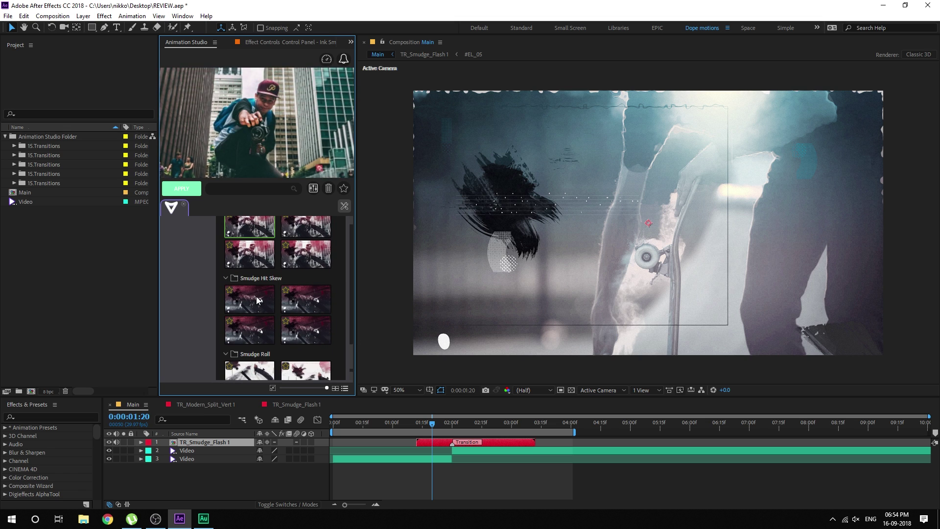
pyautogui.scroll(-1, 288, 293)
pyautogui.scroll(-2, 288, 293)
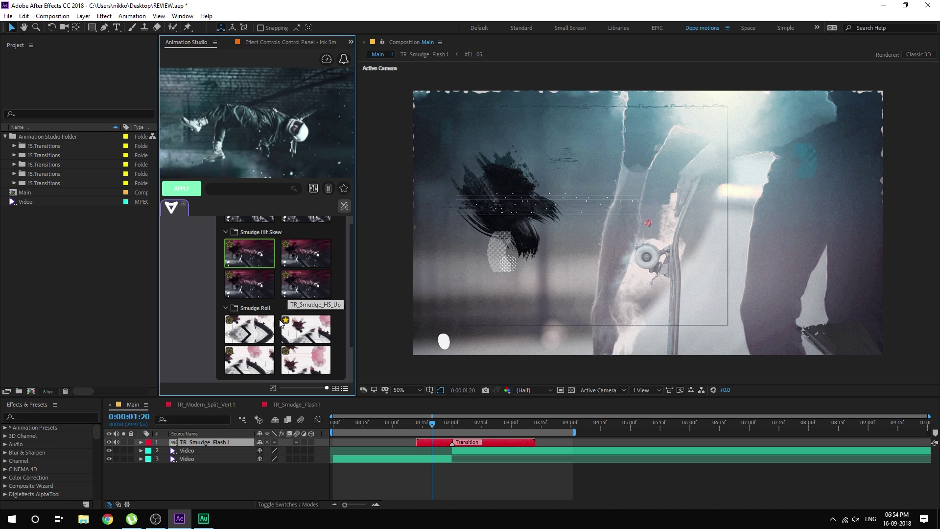
pyautogui.click(265, 325)
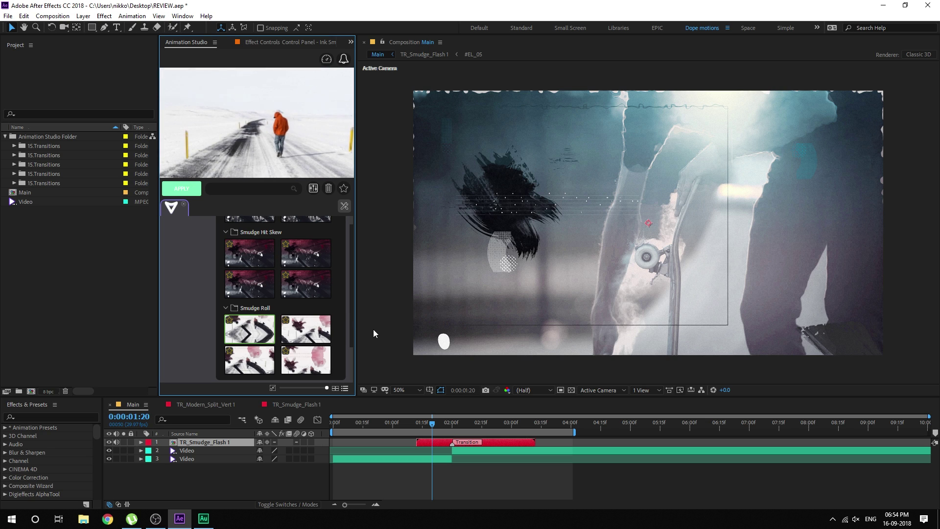